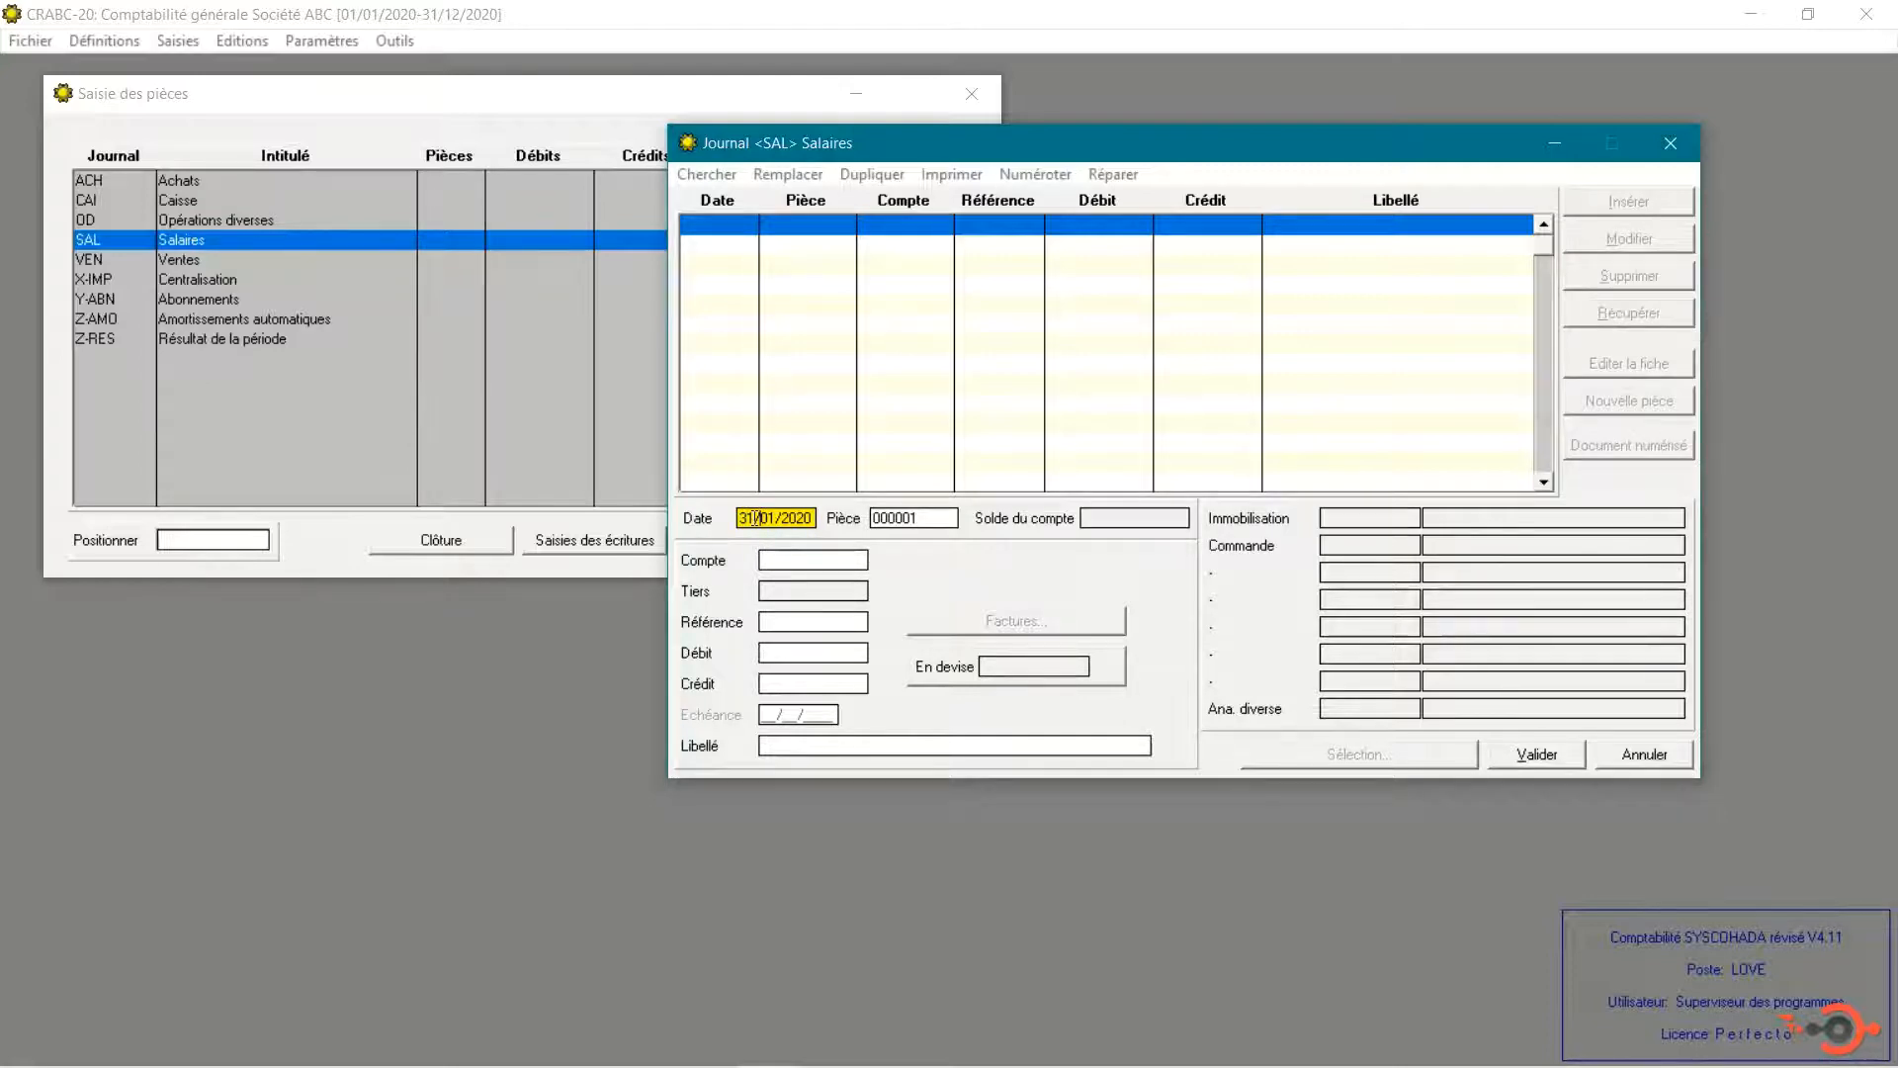
Choose general account 661, Rémunérations Directes Versées au Personnel, for the first line of the salary entry dated 31/01/2020
key(Tab)
key(Tab)
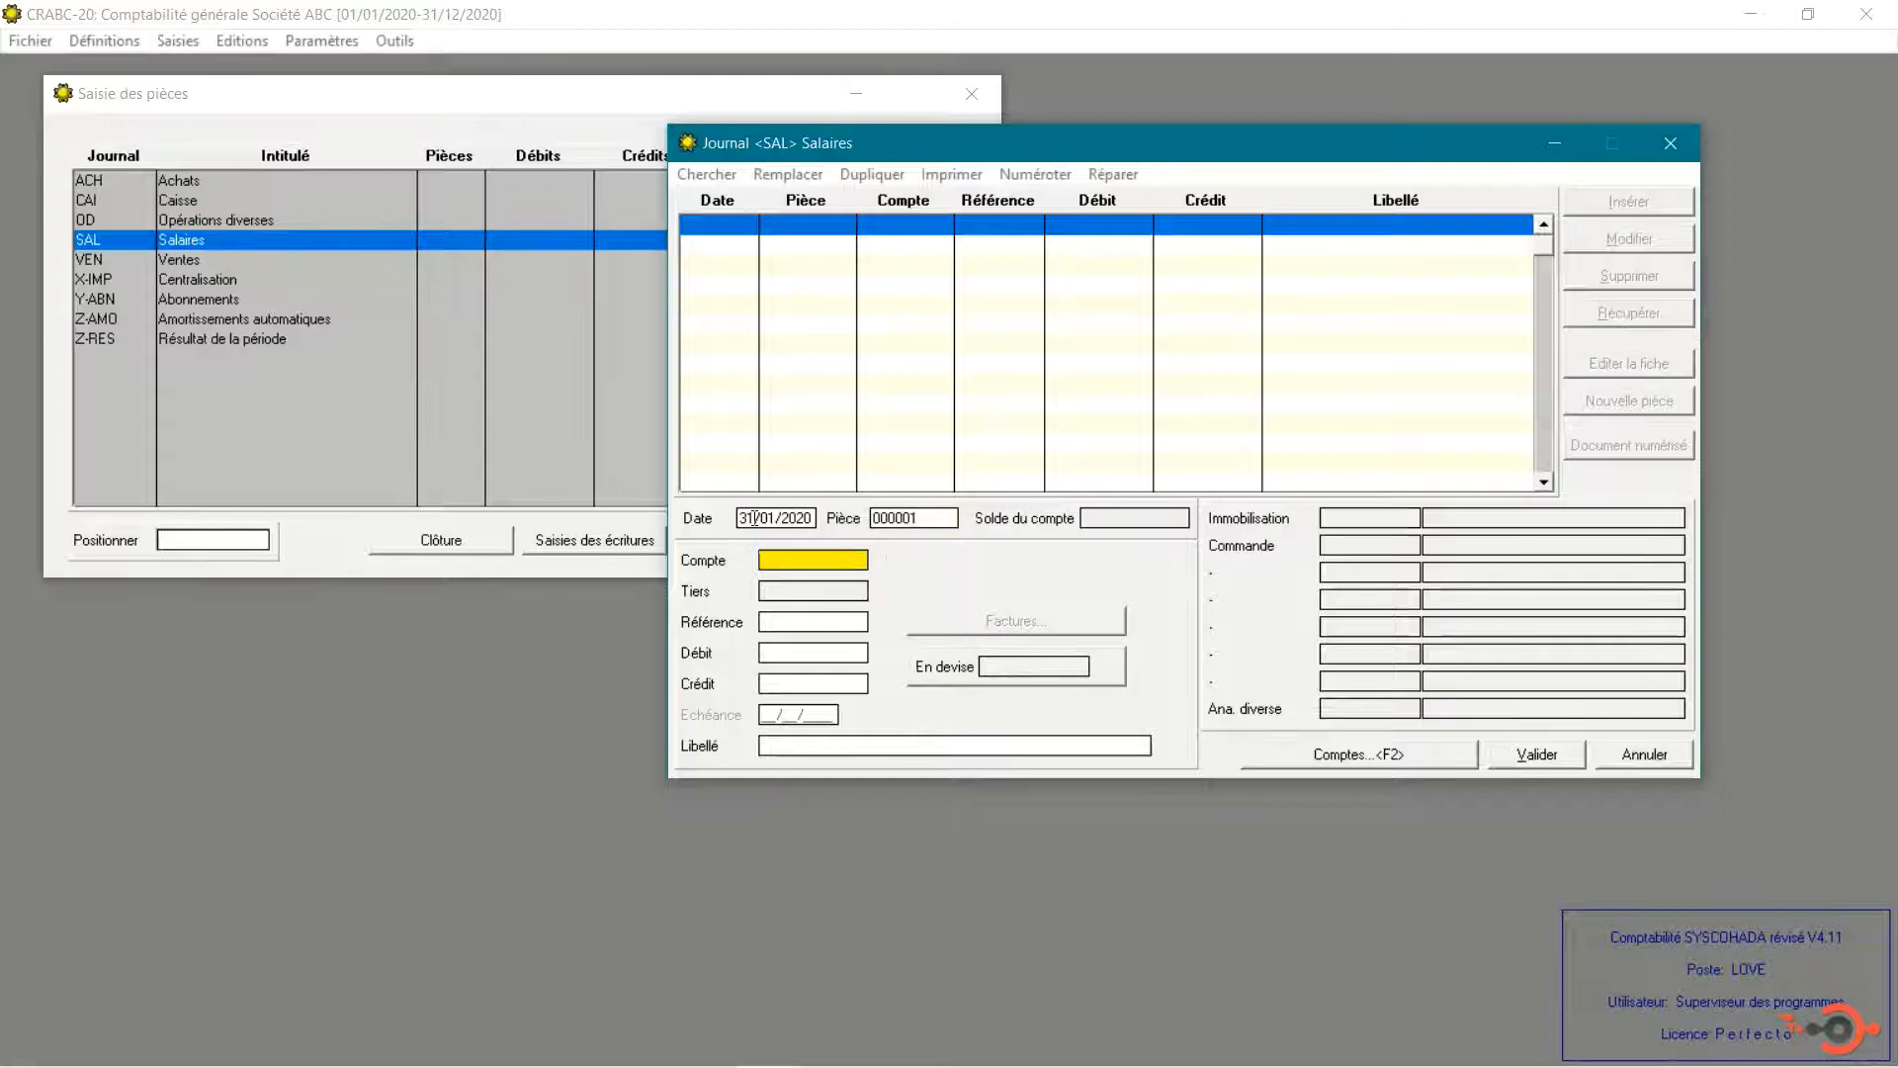
text(66)
click(1452, 759)
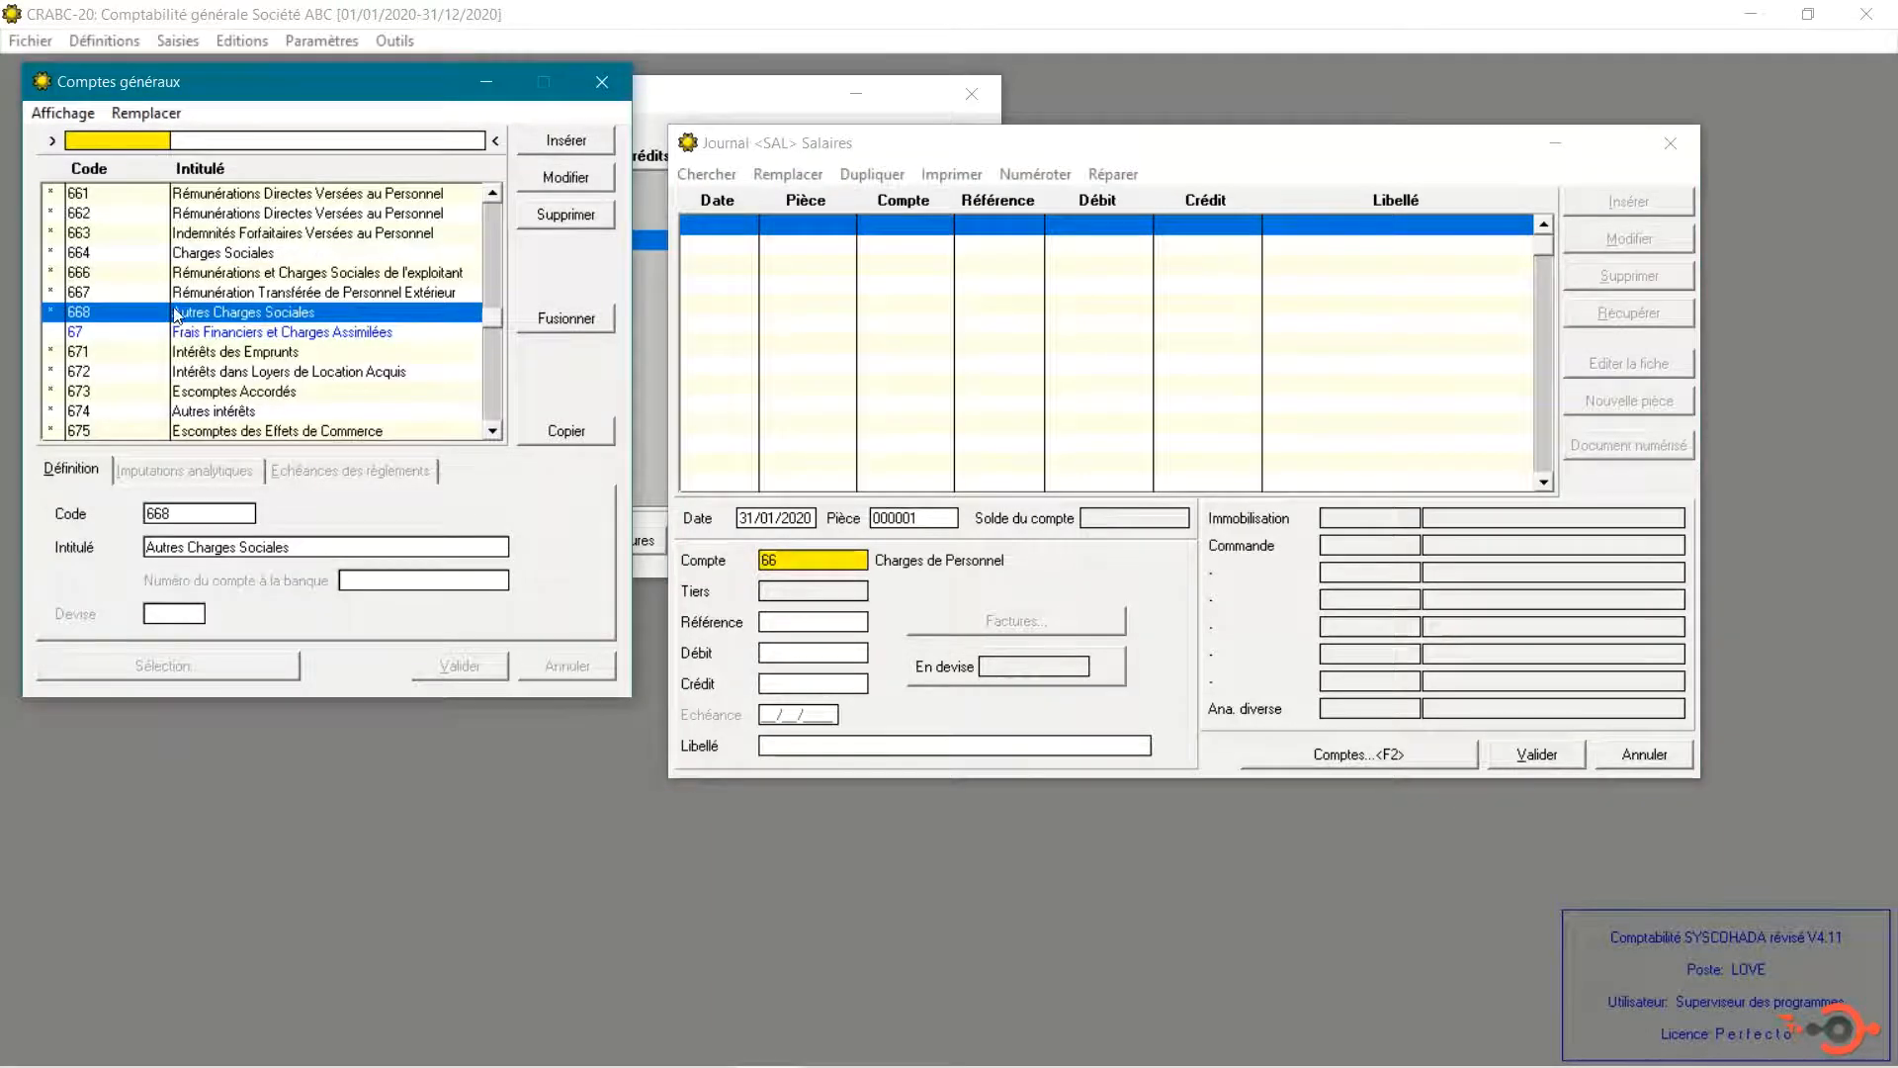
click(155, 199)
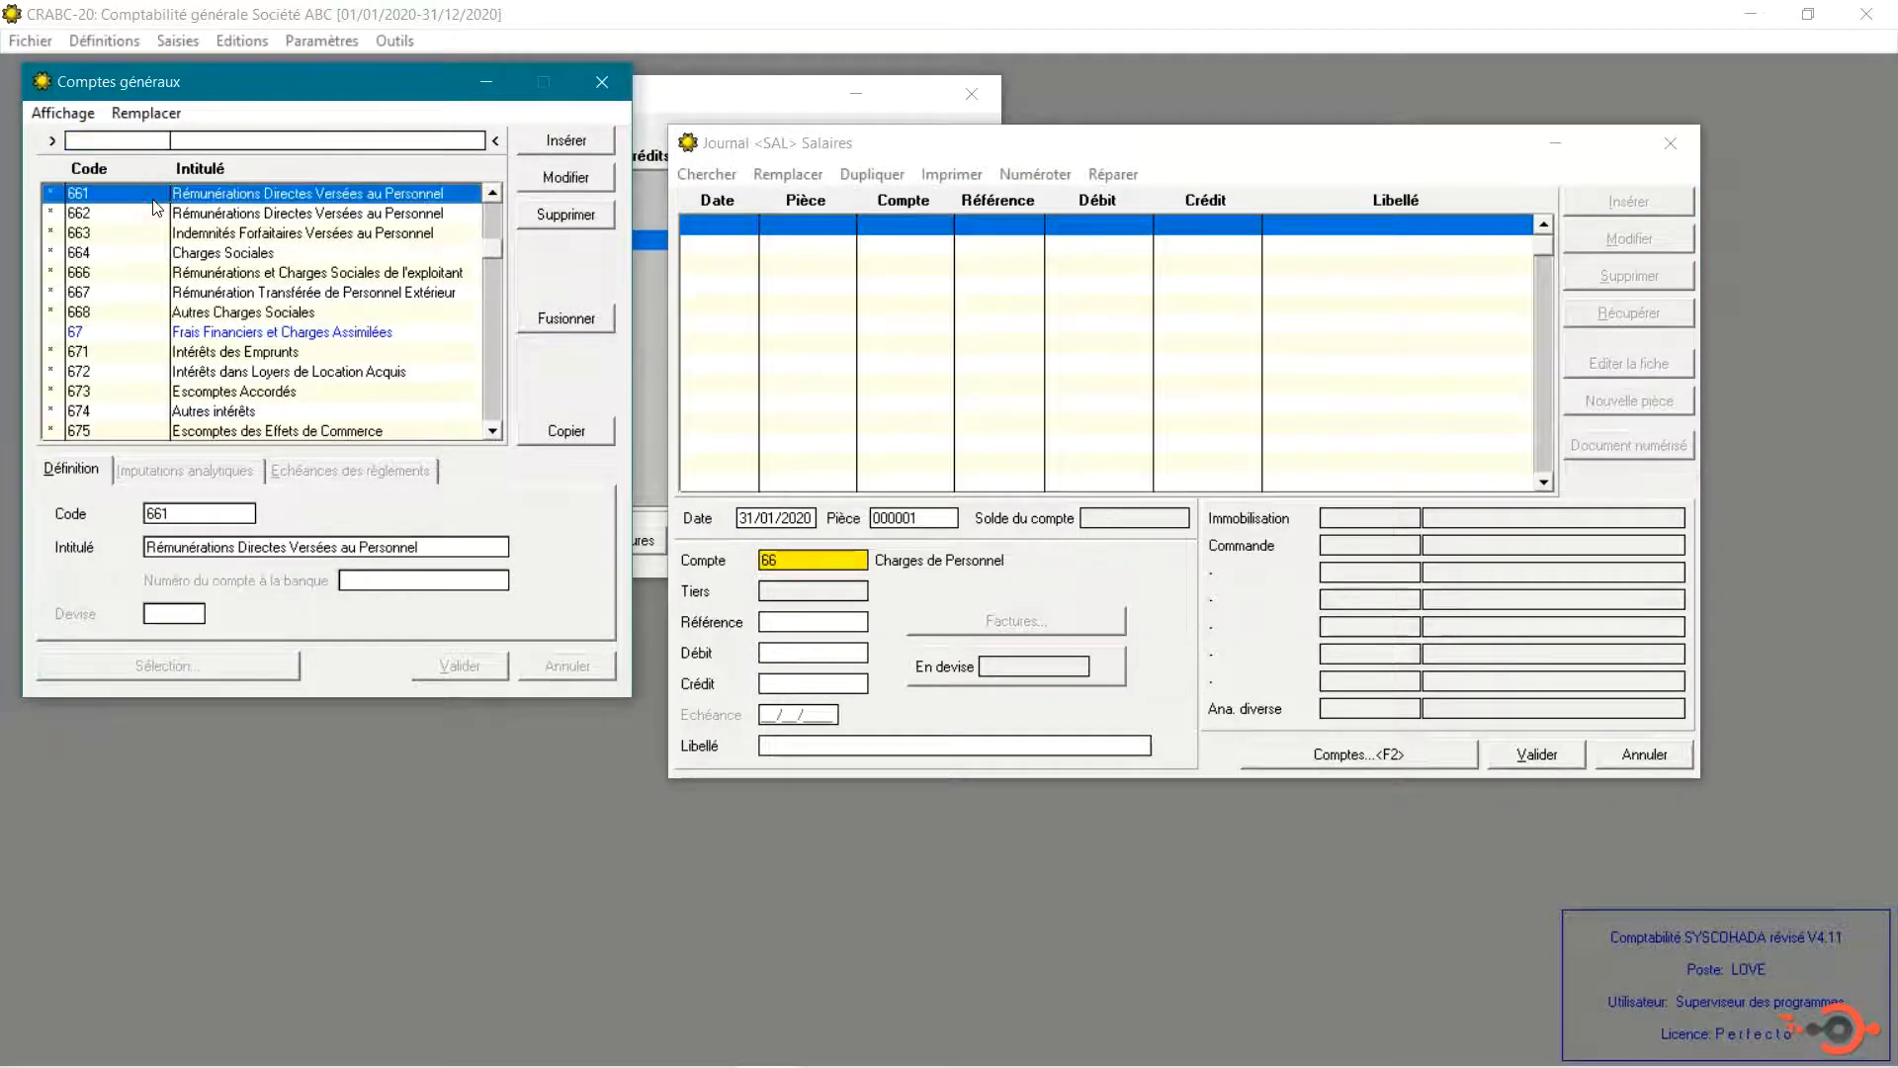
double_click(155, 200)
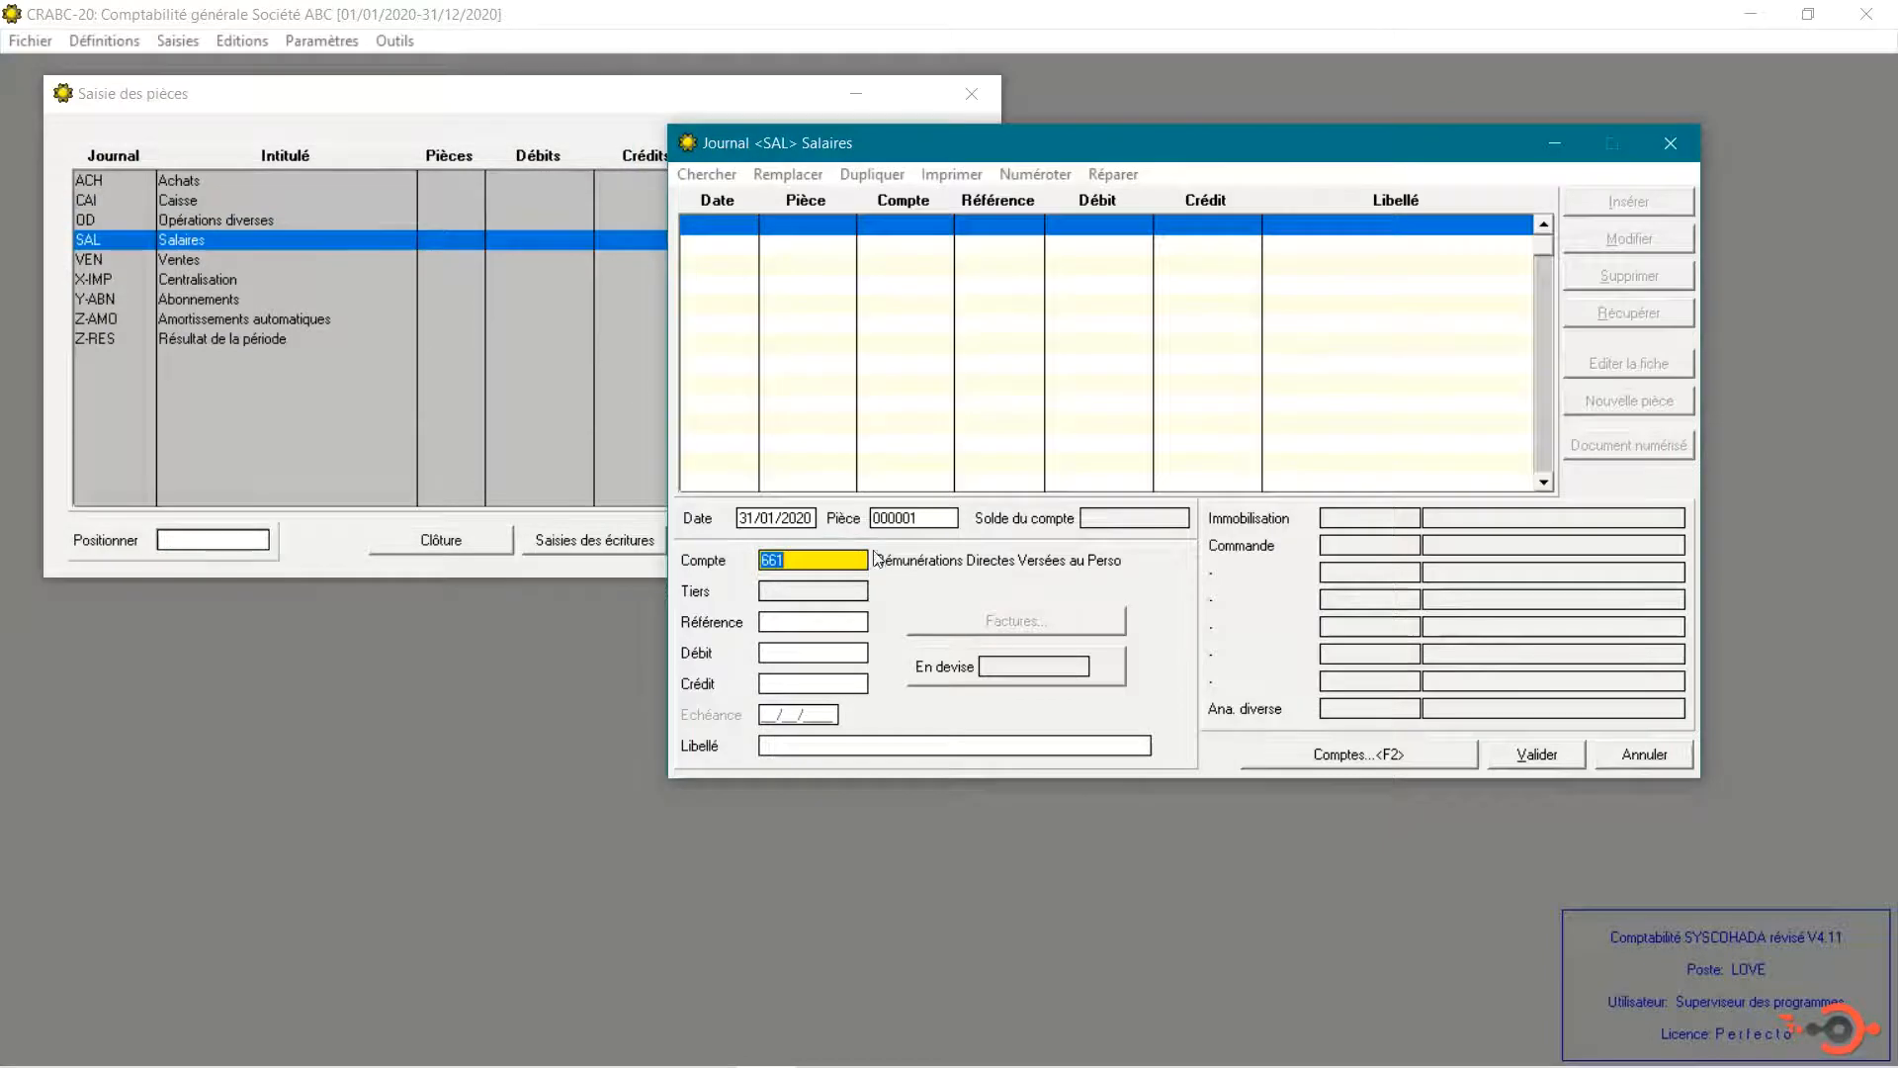
Complete and save the 661 line with reference SAL 01.20, debit 2 000 000 and label "Salaire janvier 2020"
click(803, 621)
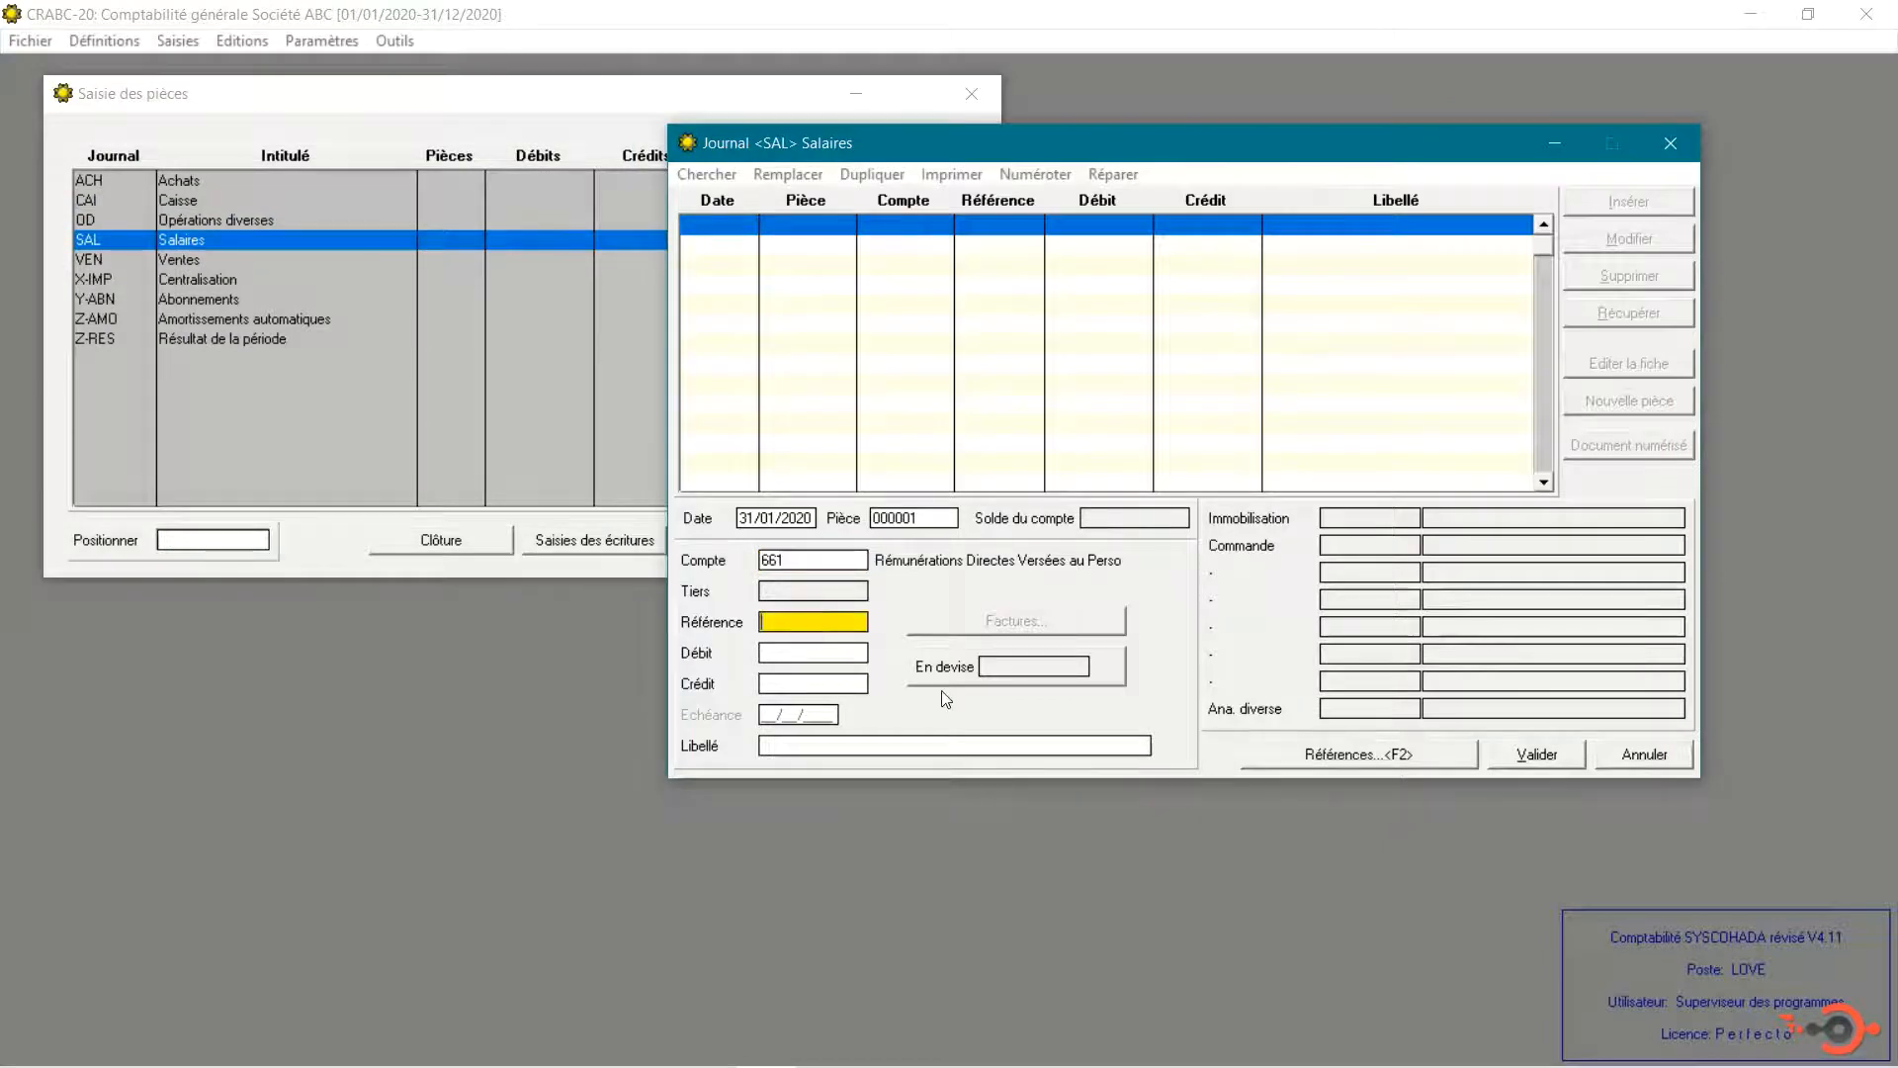
text(SAL 01.20)
click(806, 652)
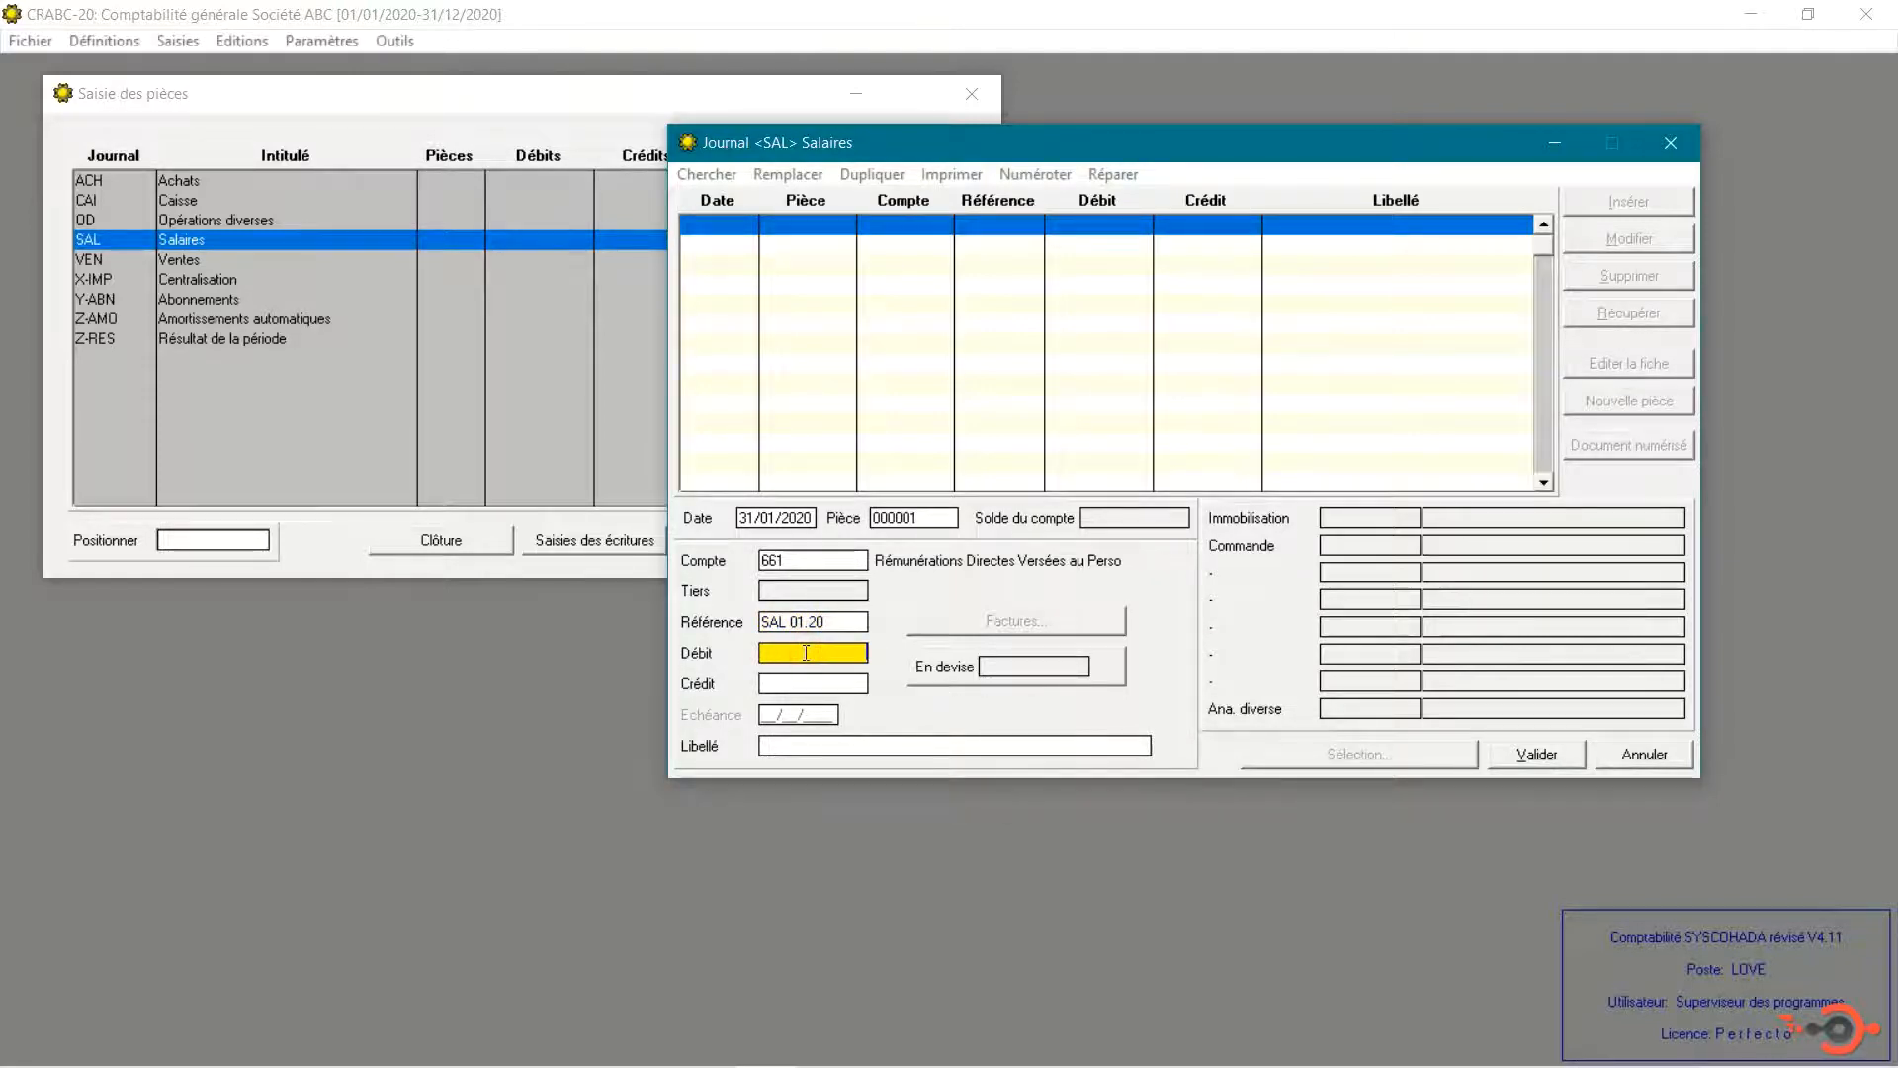
text(2000000)
click(857, 744)
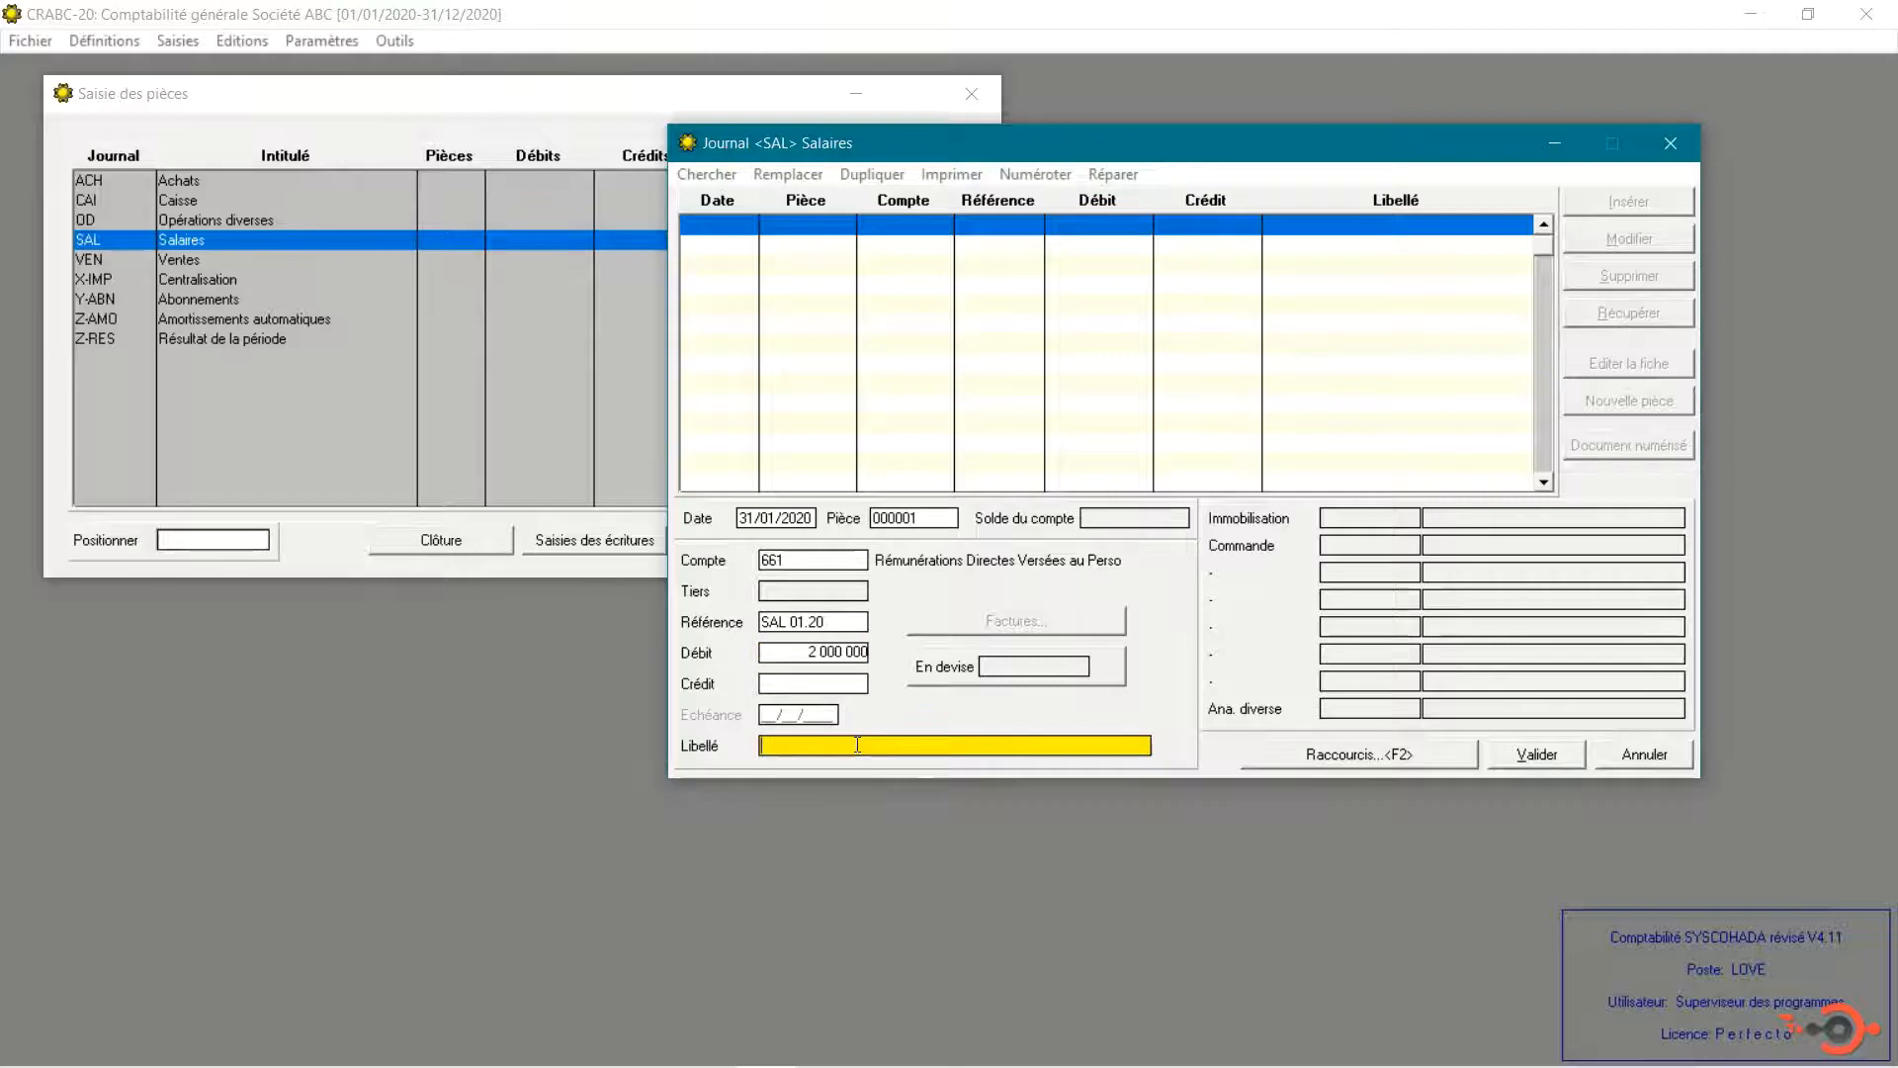
text(Salaire janvier 2020)
click(1537, 759)
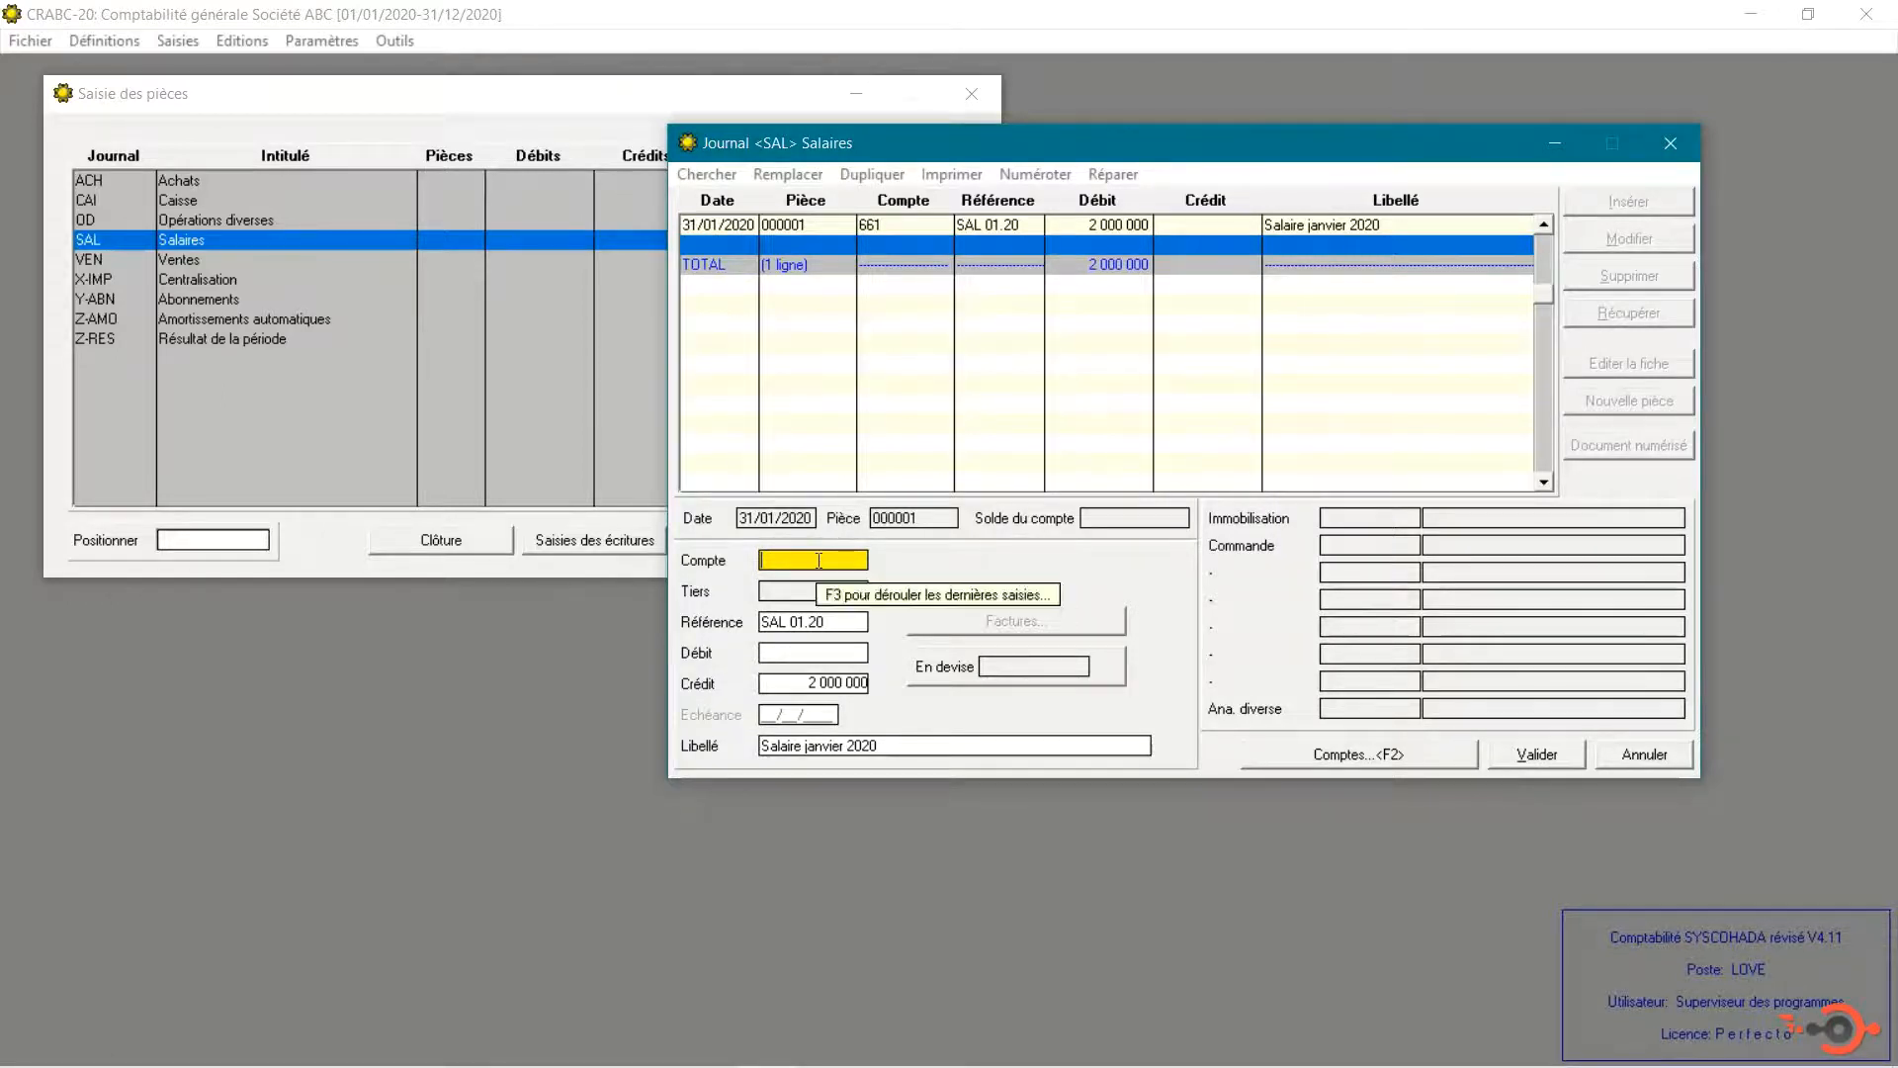
Add the balancing credit line of 2 000 000 on account 422, Personnel, Rémunérations Dues, and save it
text(42)
click(1339, 757)
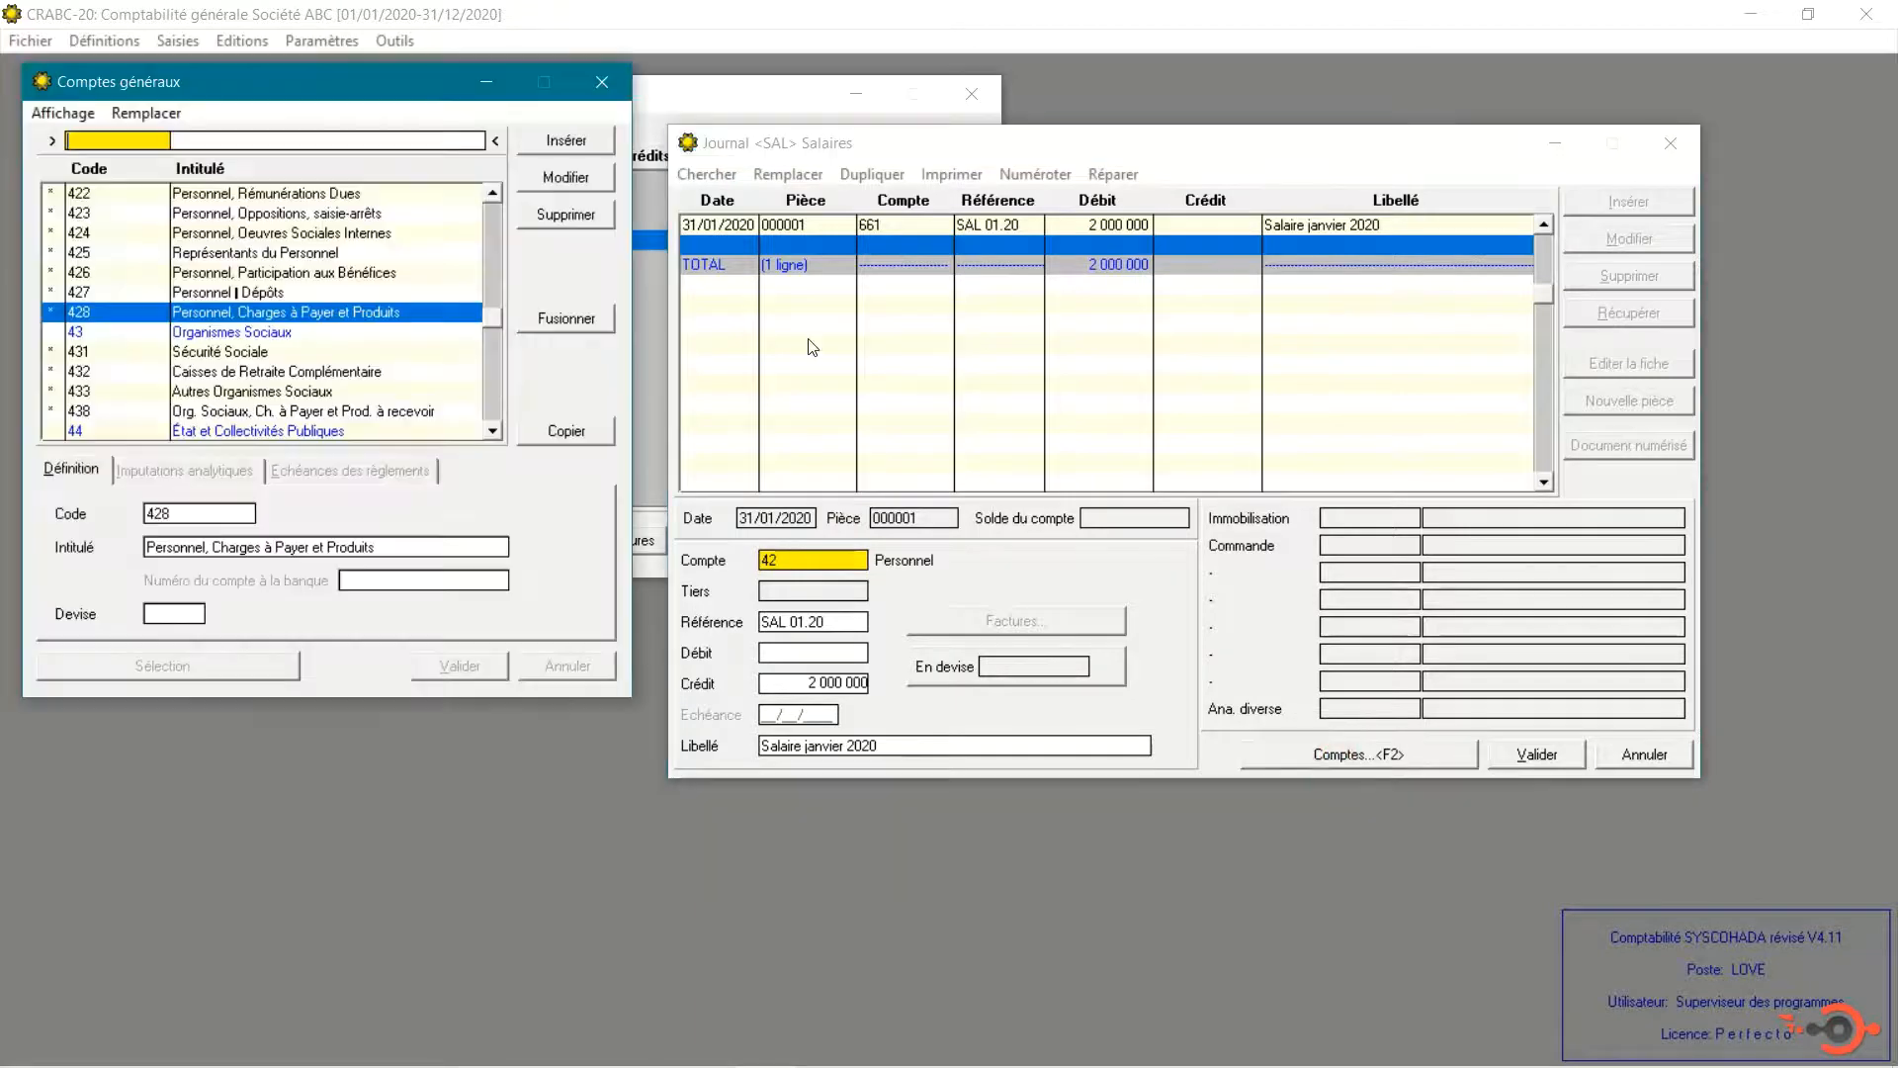
double_click(124, 195)
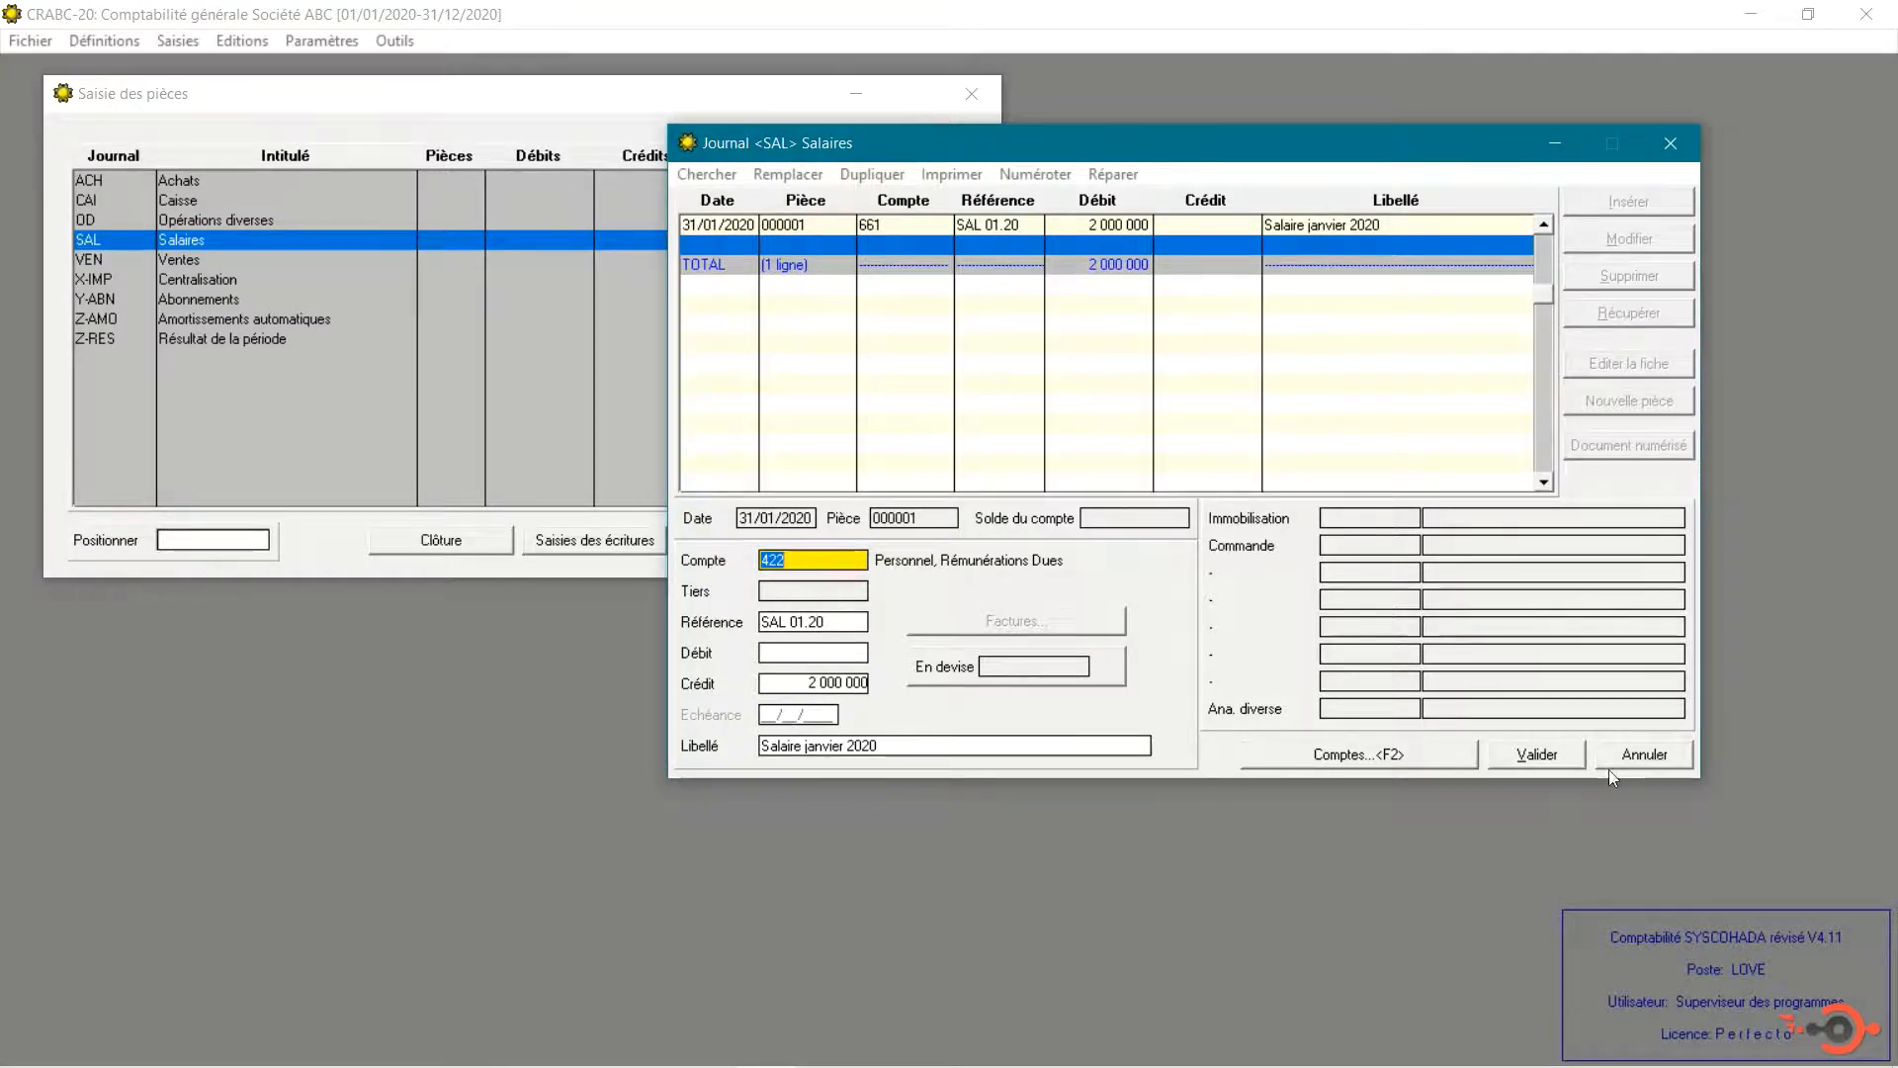
click(1538, 754)
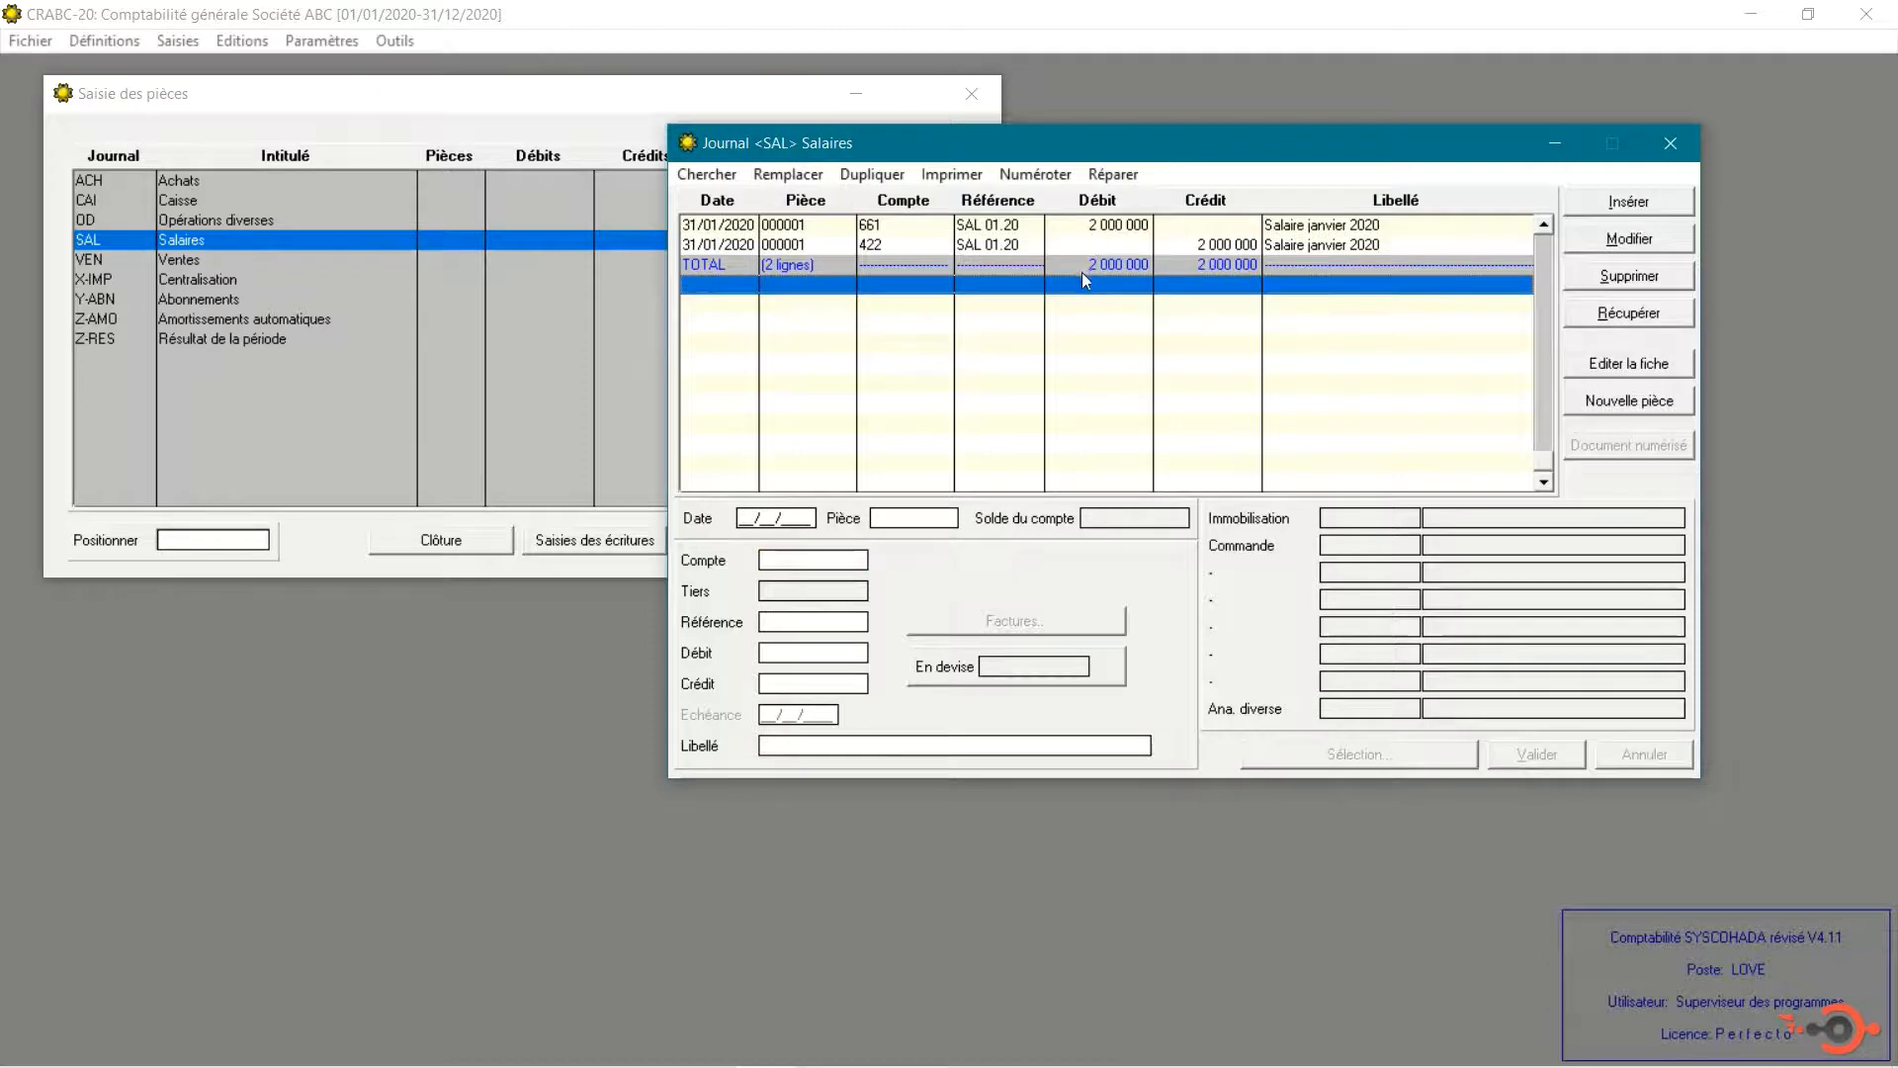
Duplicate the January entry to 29/02/2020 with reference SAL 02.20 and label "Salaire Février 2020"
click(1107, 267)
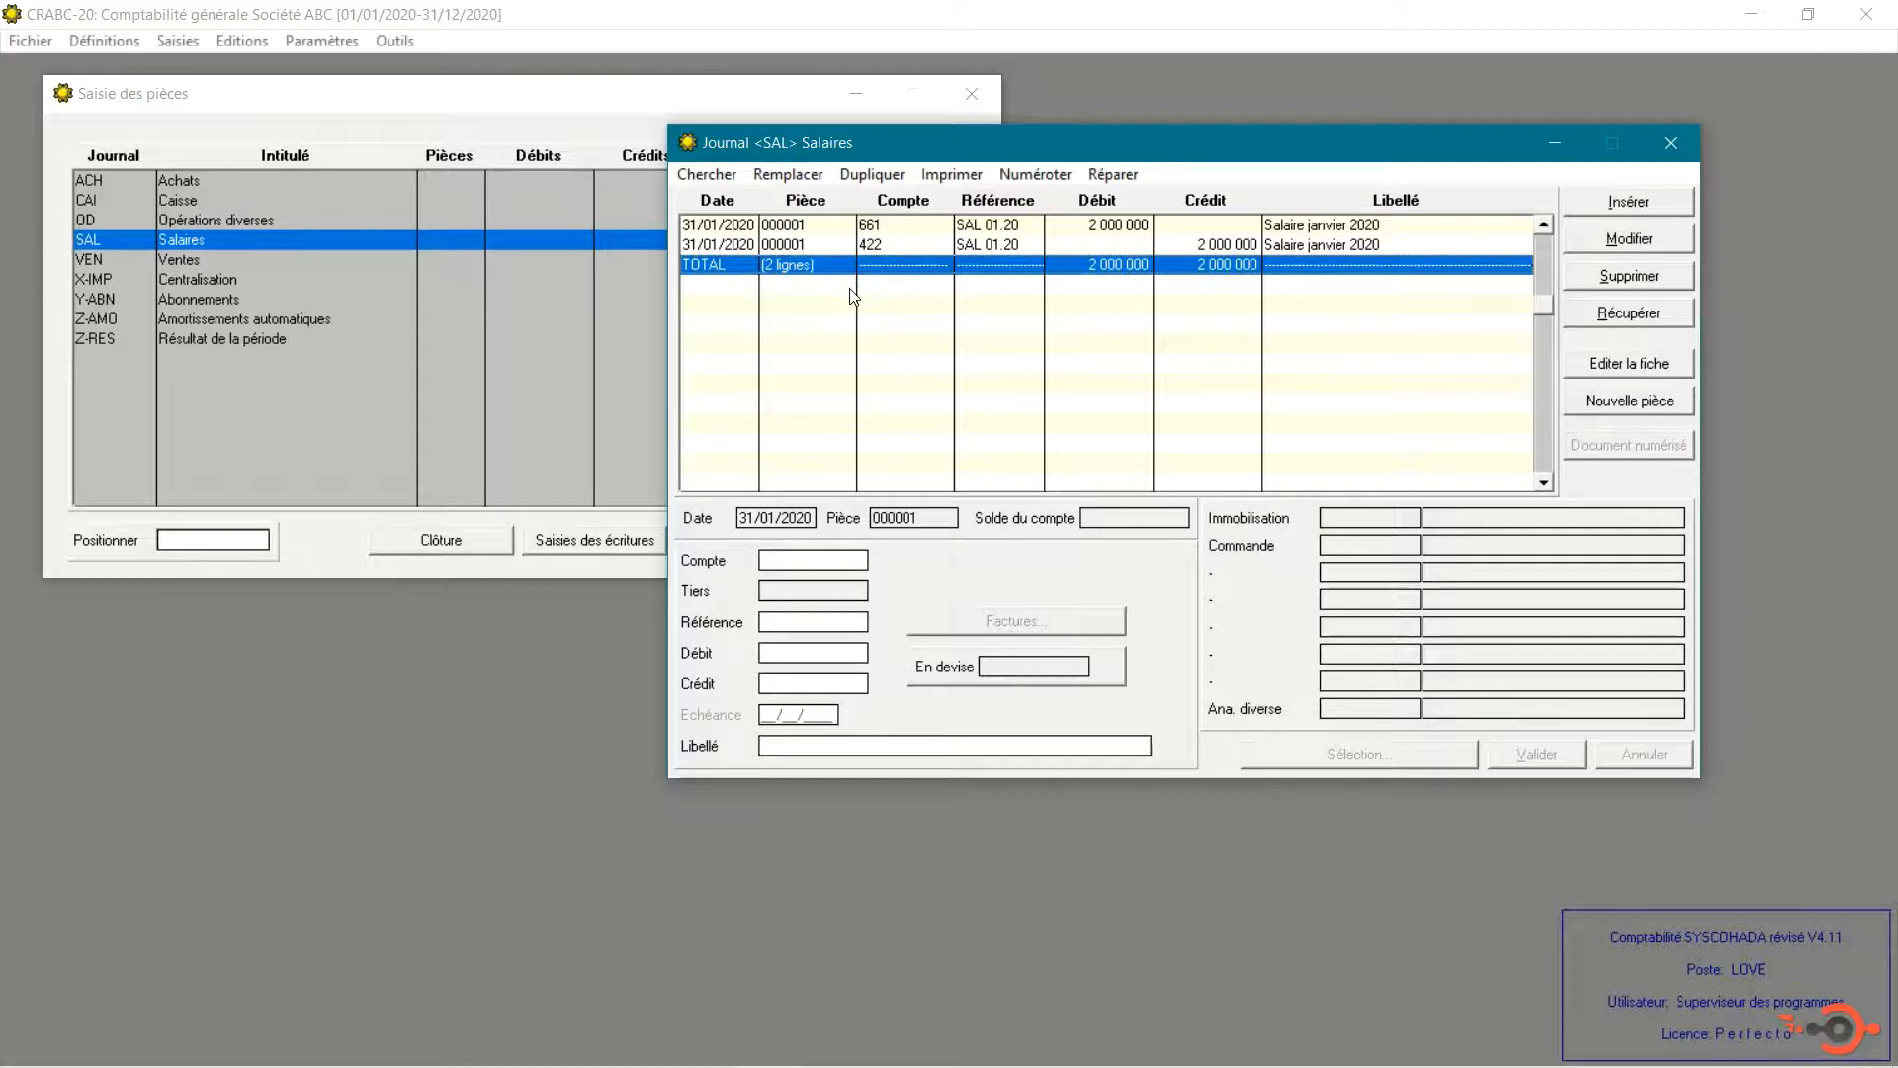
click(872, 174)
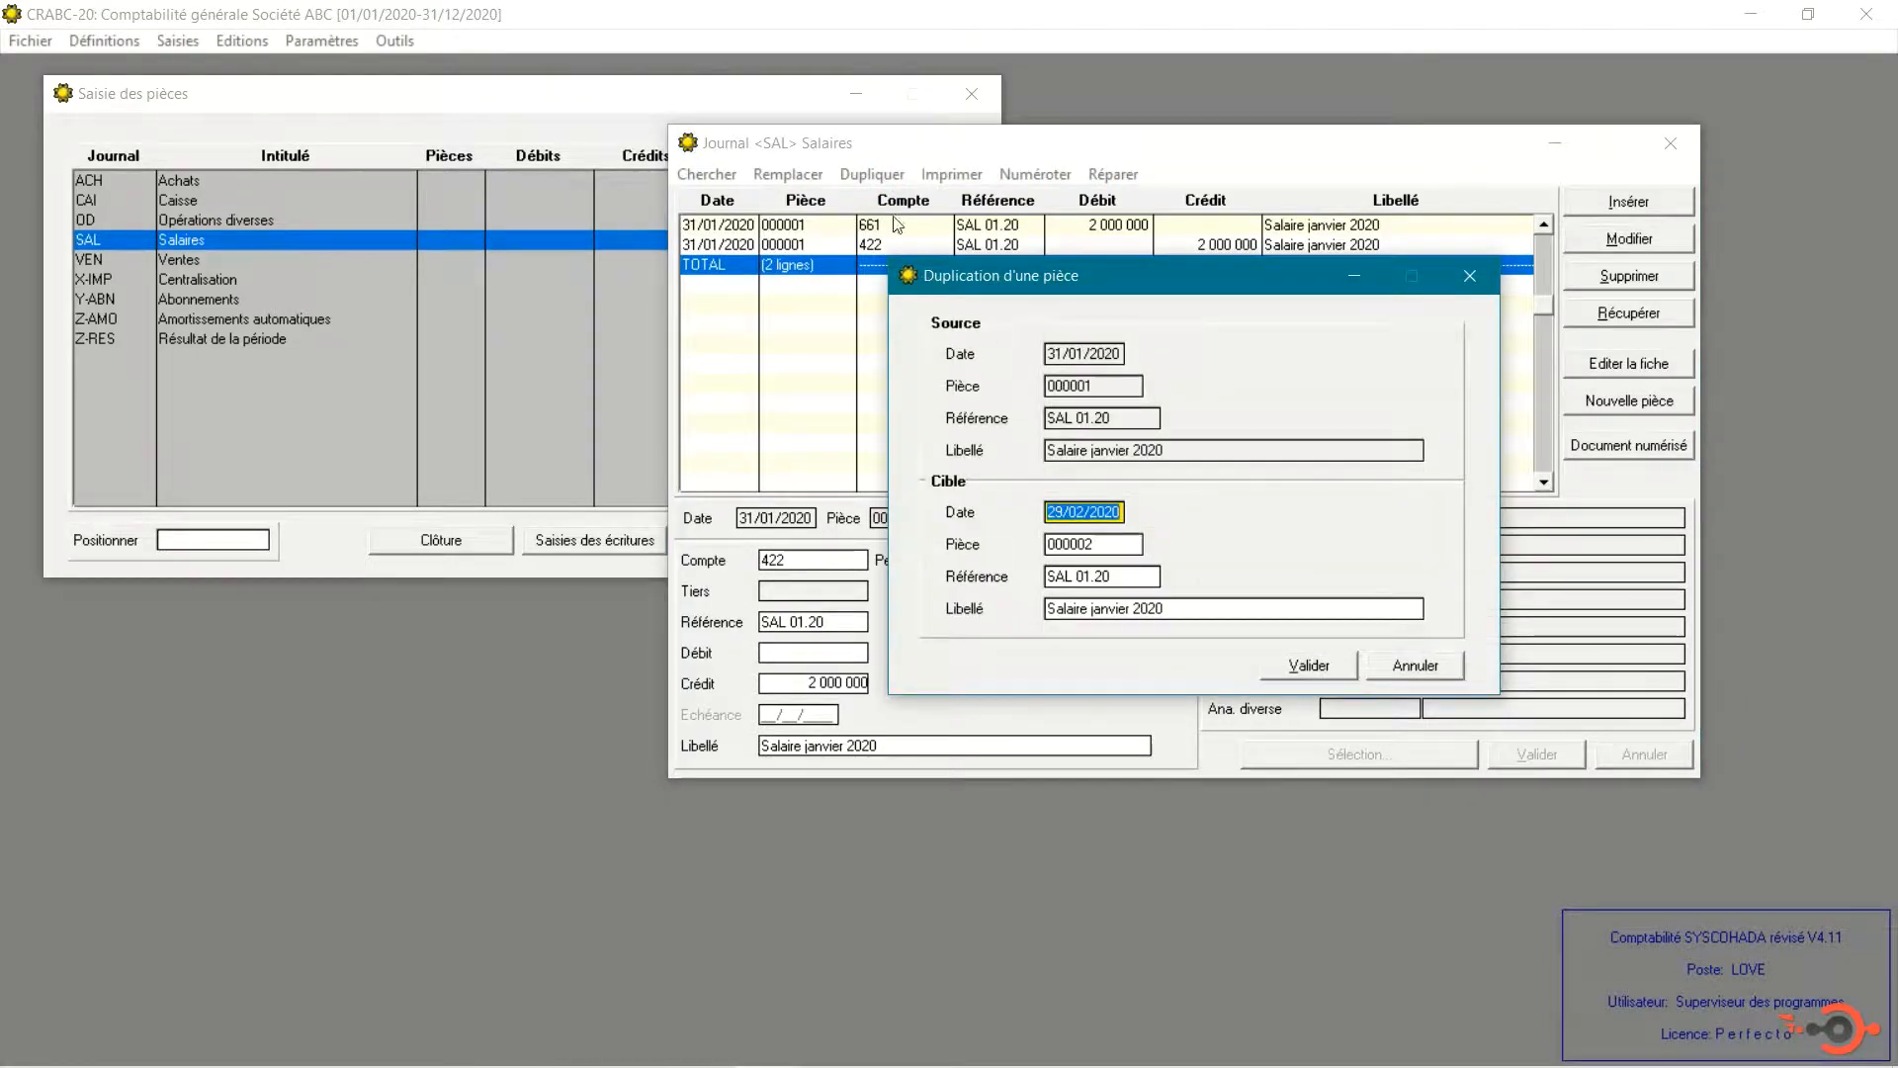
click(1097, 573)
click(1087, 577)
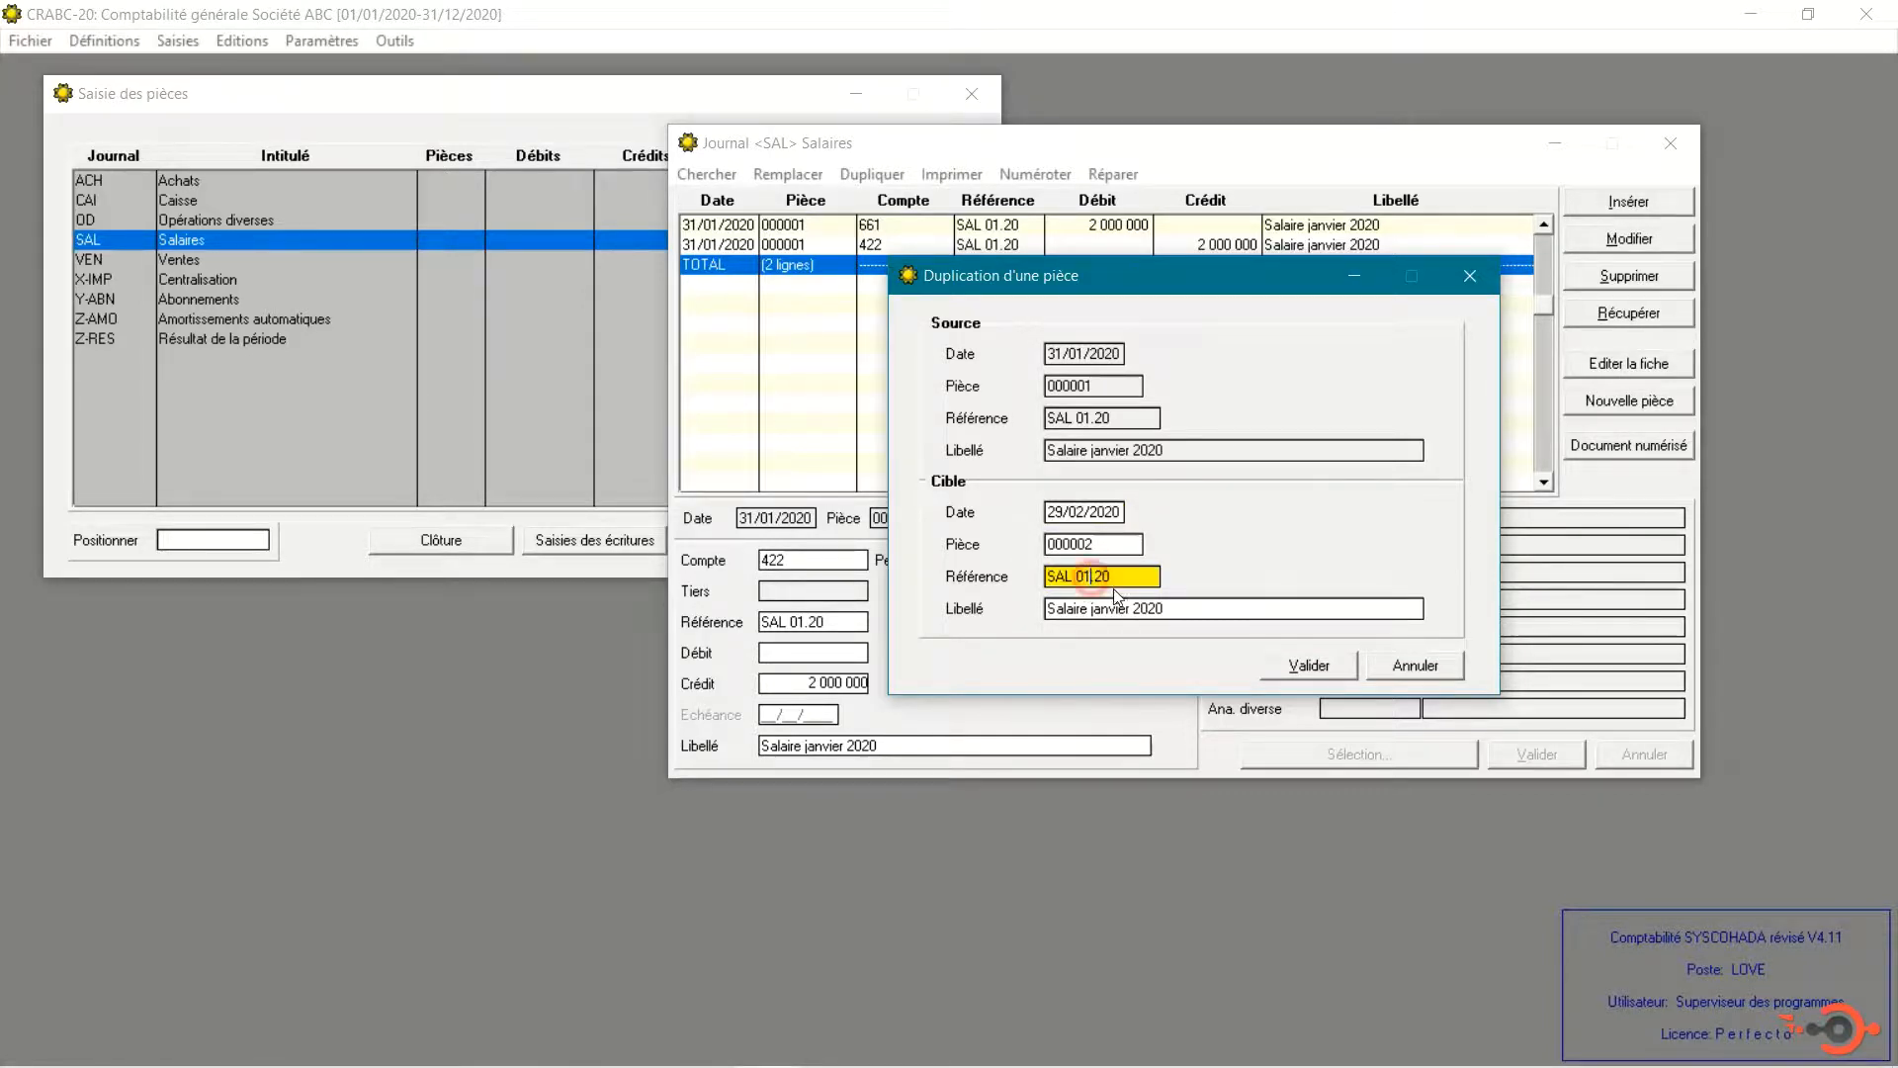
key(BackSpace)
text(2)
double_click(1107, 608)
text(F)
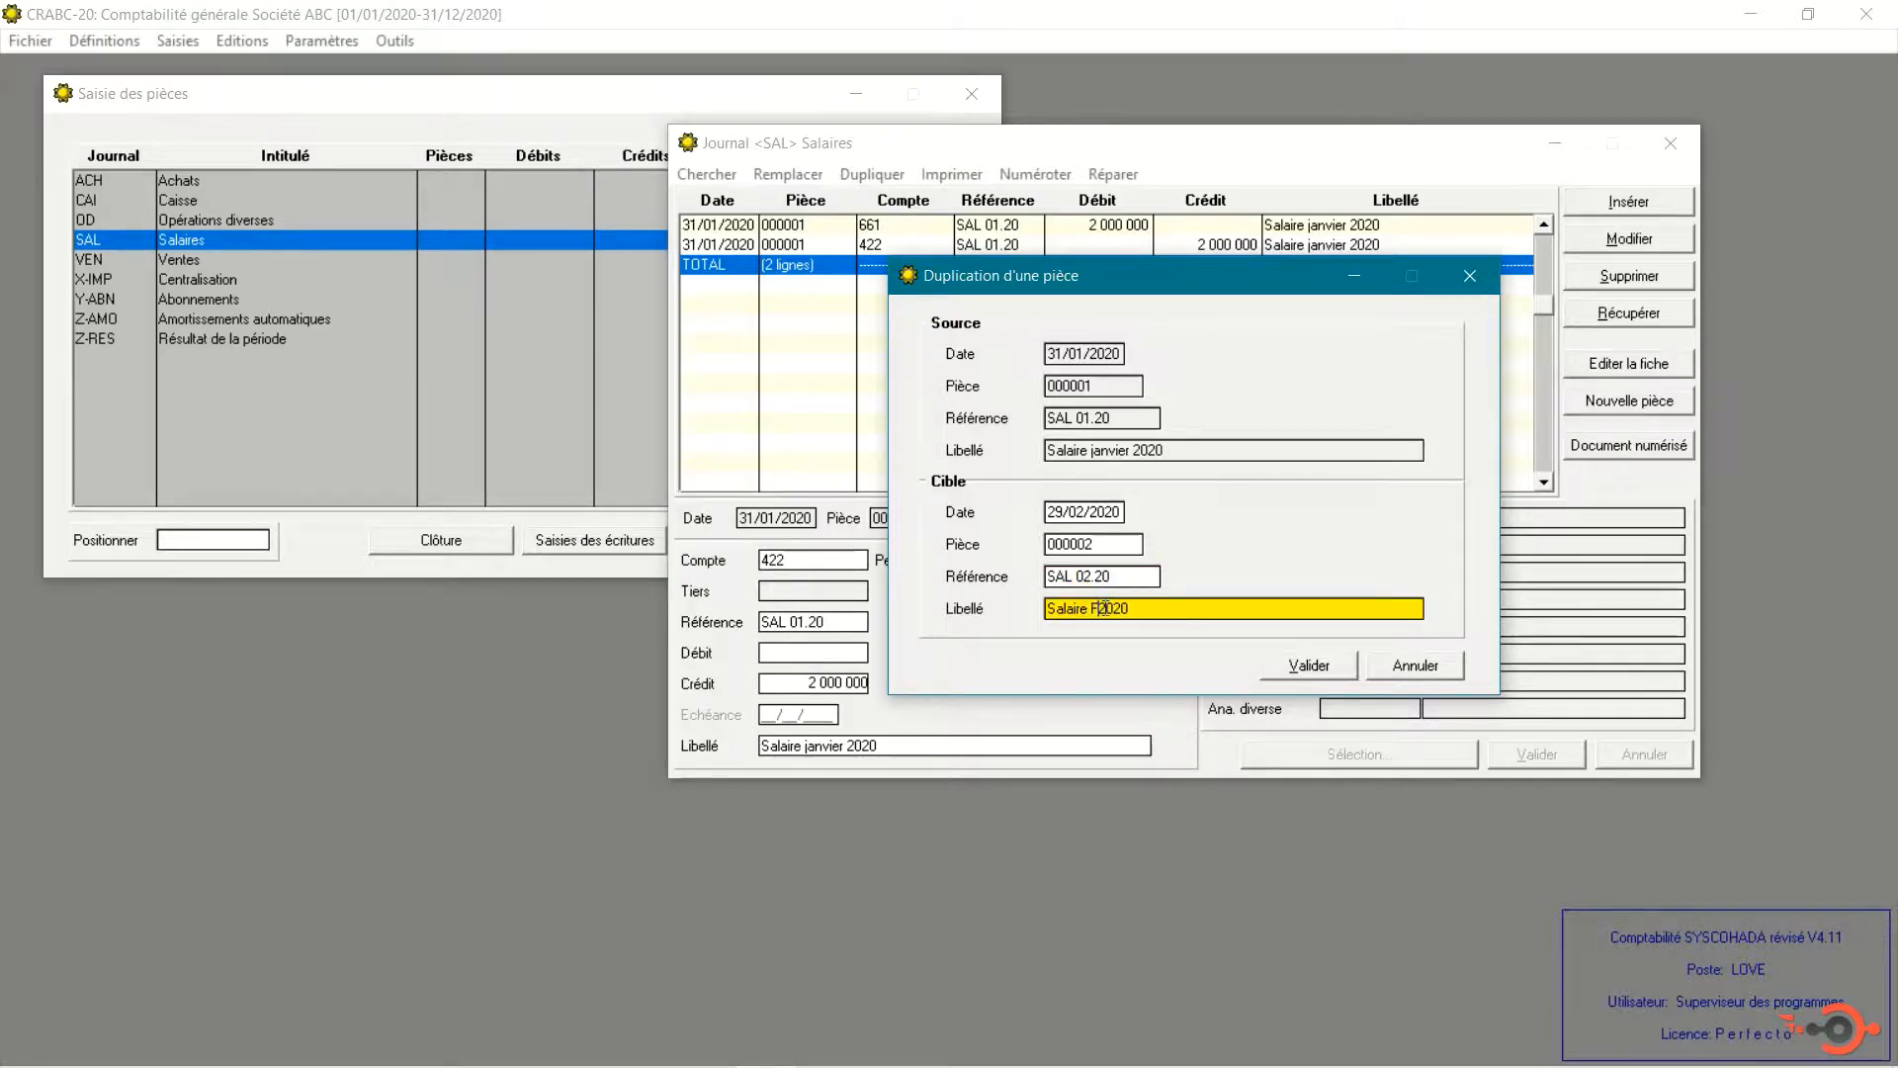
text(évrier)
click(1303, 666)
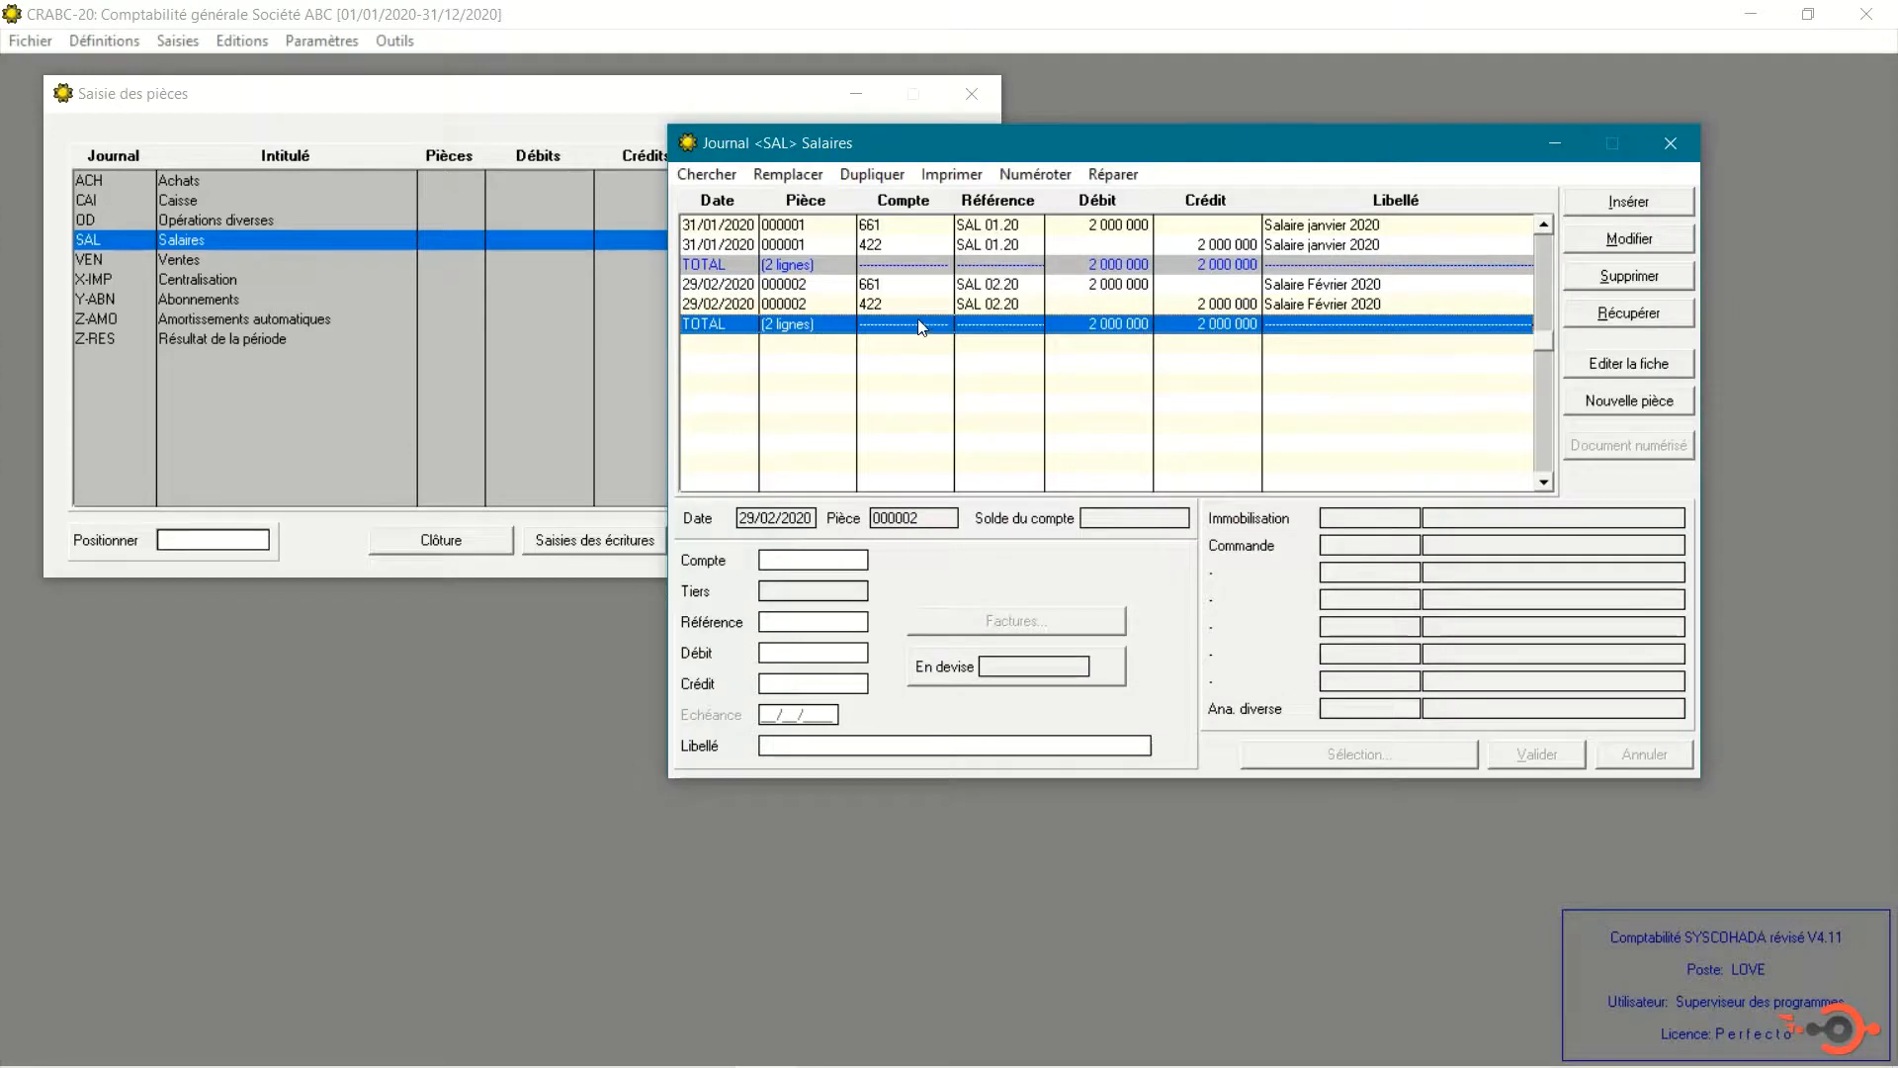
Set the debit of the February line on account 661 to 1 500 000 and save it
click(1142, 283)
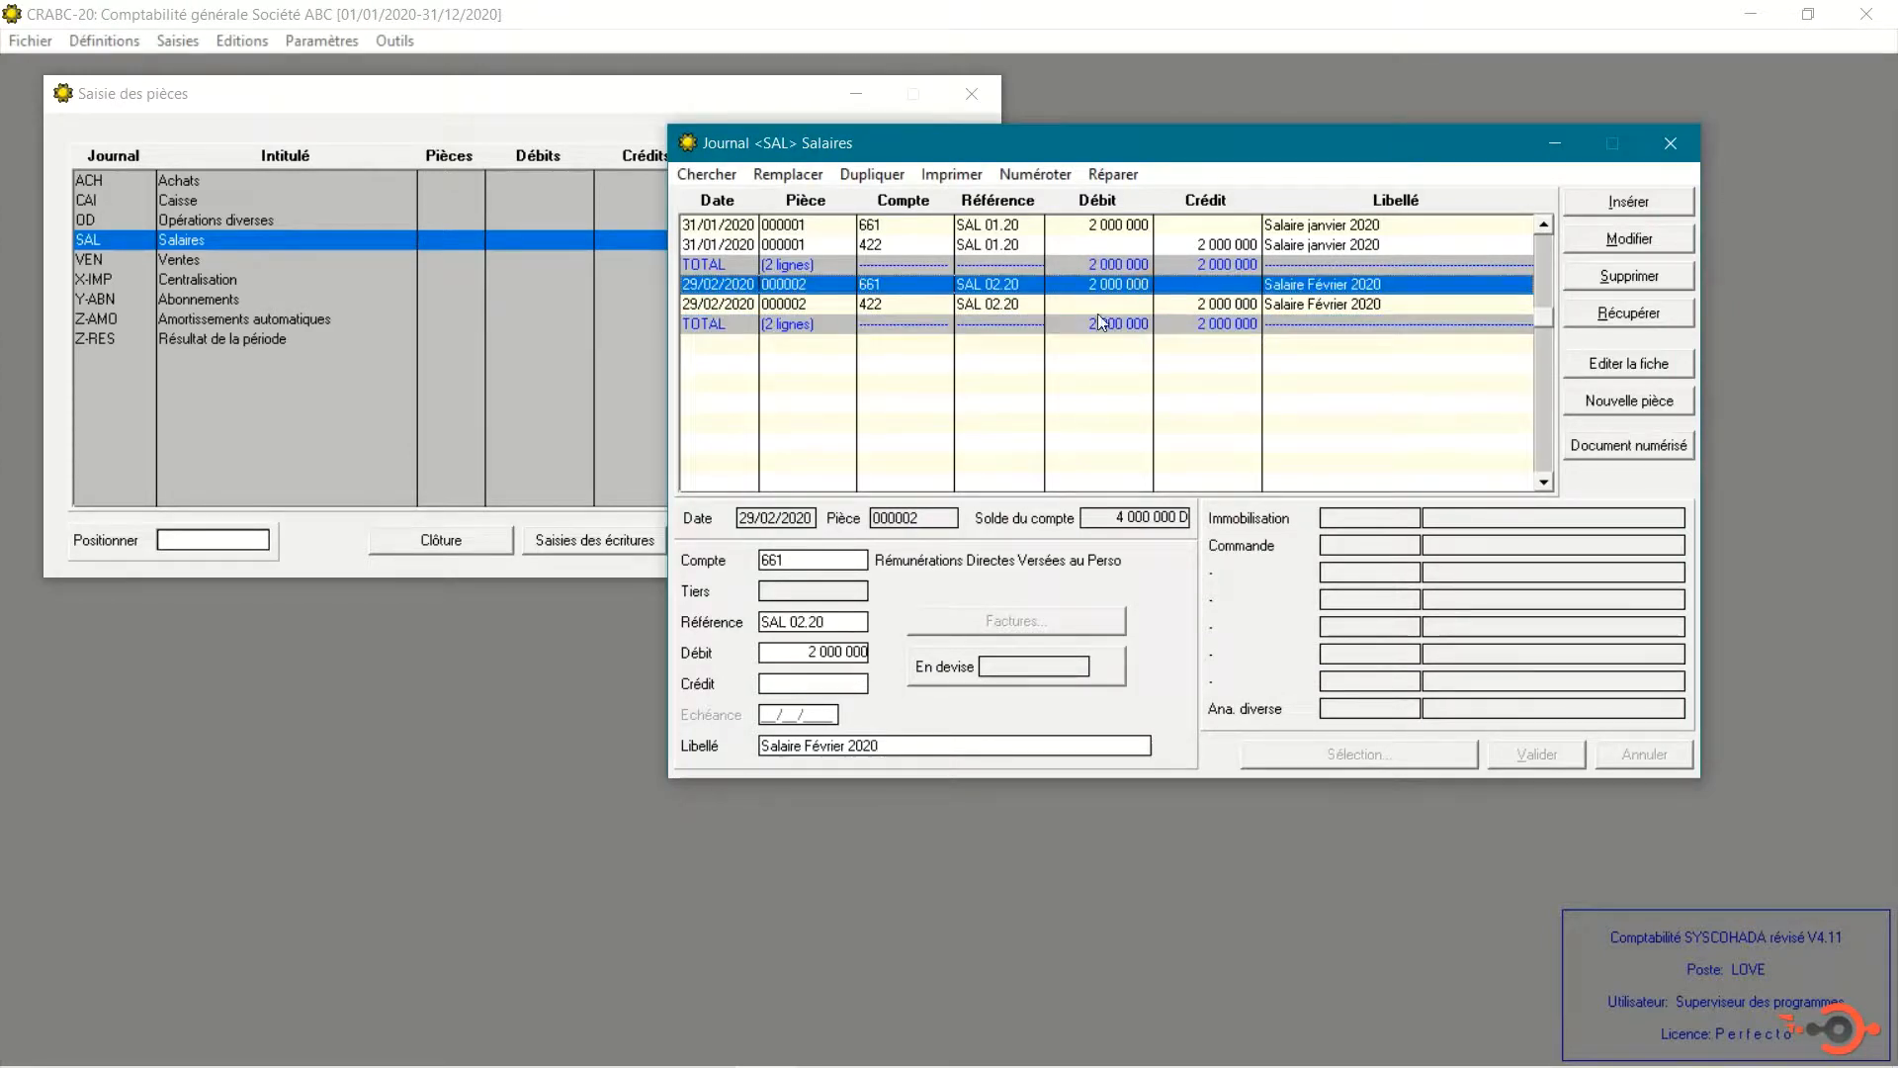
drag(817, 652, 842, 652)
text(150000)
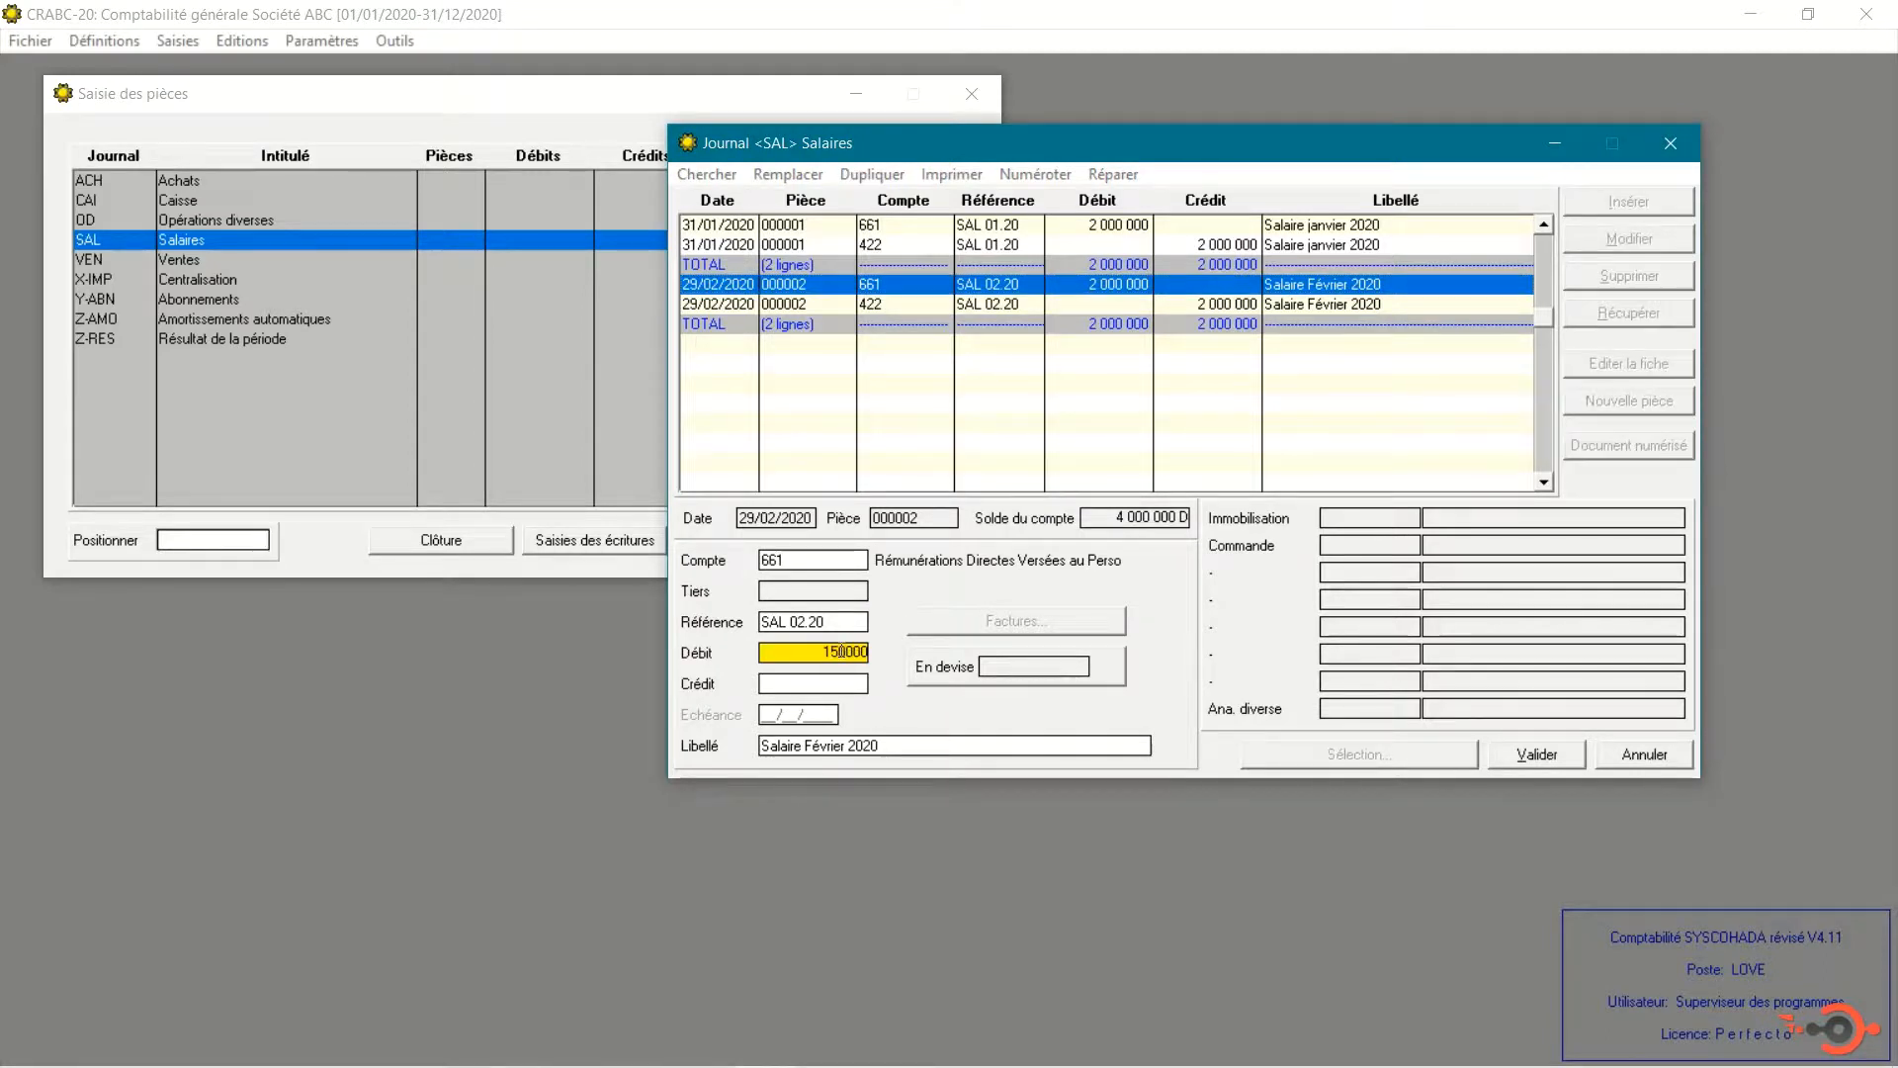
key(Tab)
click(841, 651)
text(0)
key(Tab)
key(Tab)
key(Return)
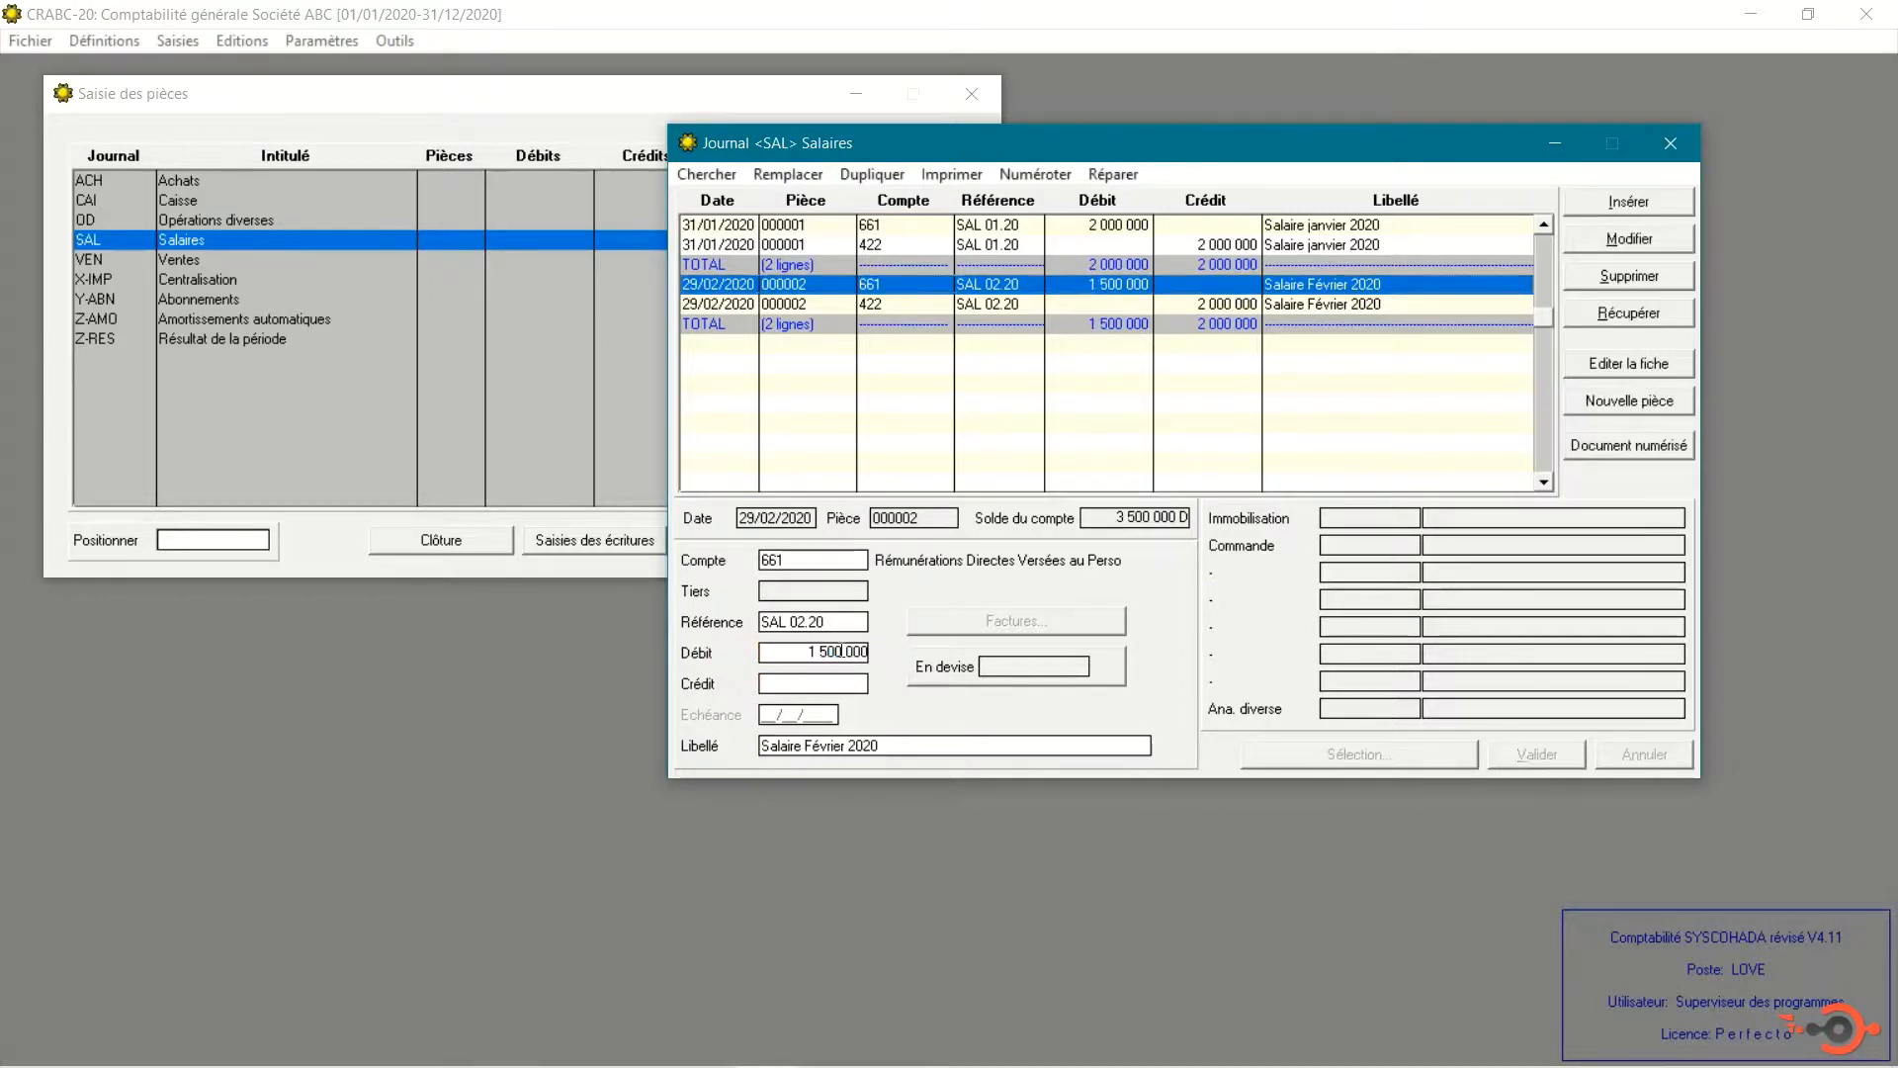
Set the credit of the February line on account 422 to 1 500 000 and save it
click(1270, 307)
double_click(1269, 307)
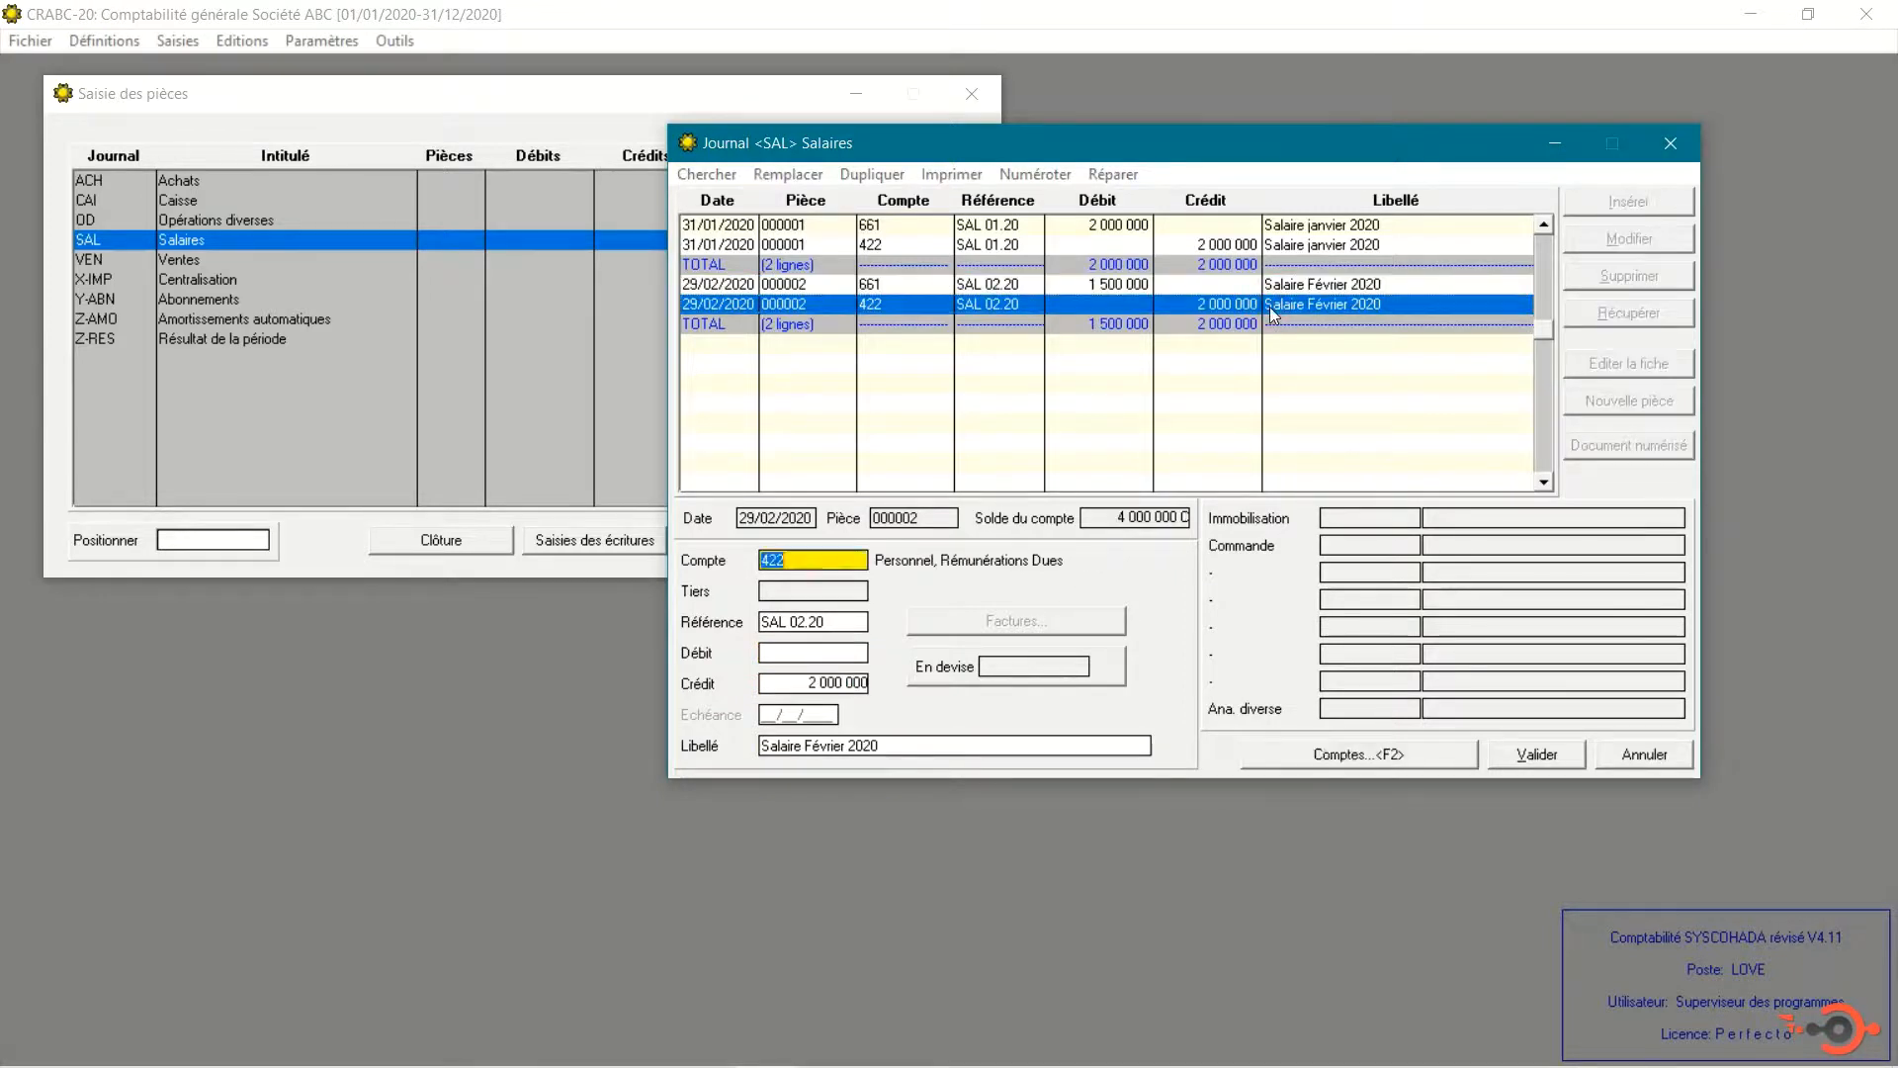
text(1500000)
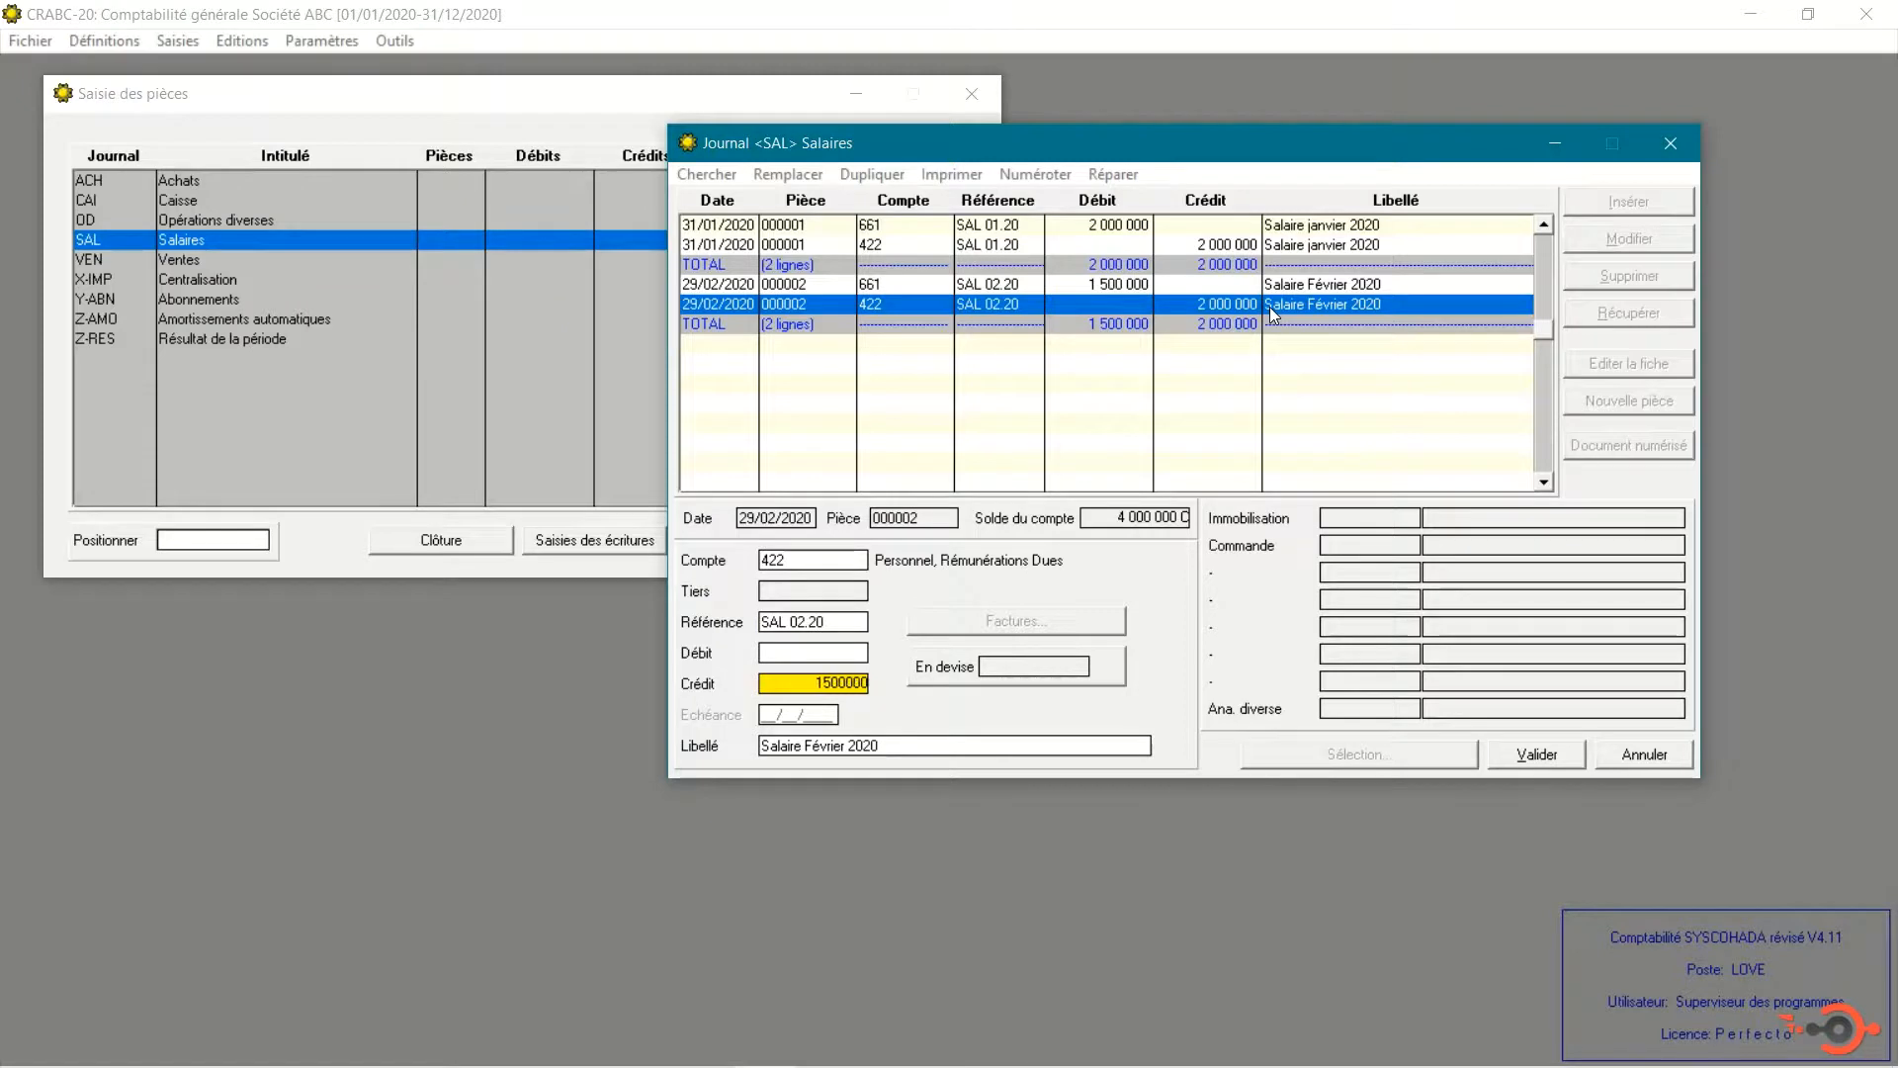
key(Tab)
key(Return)
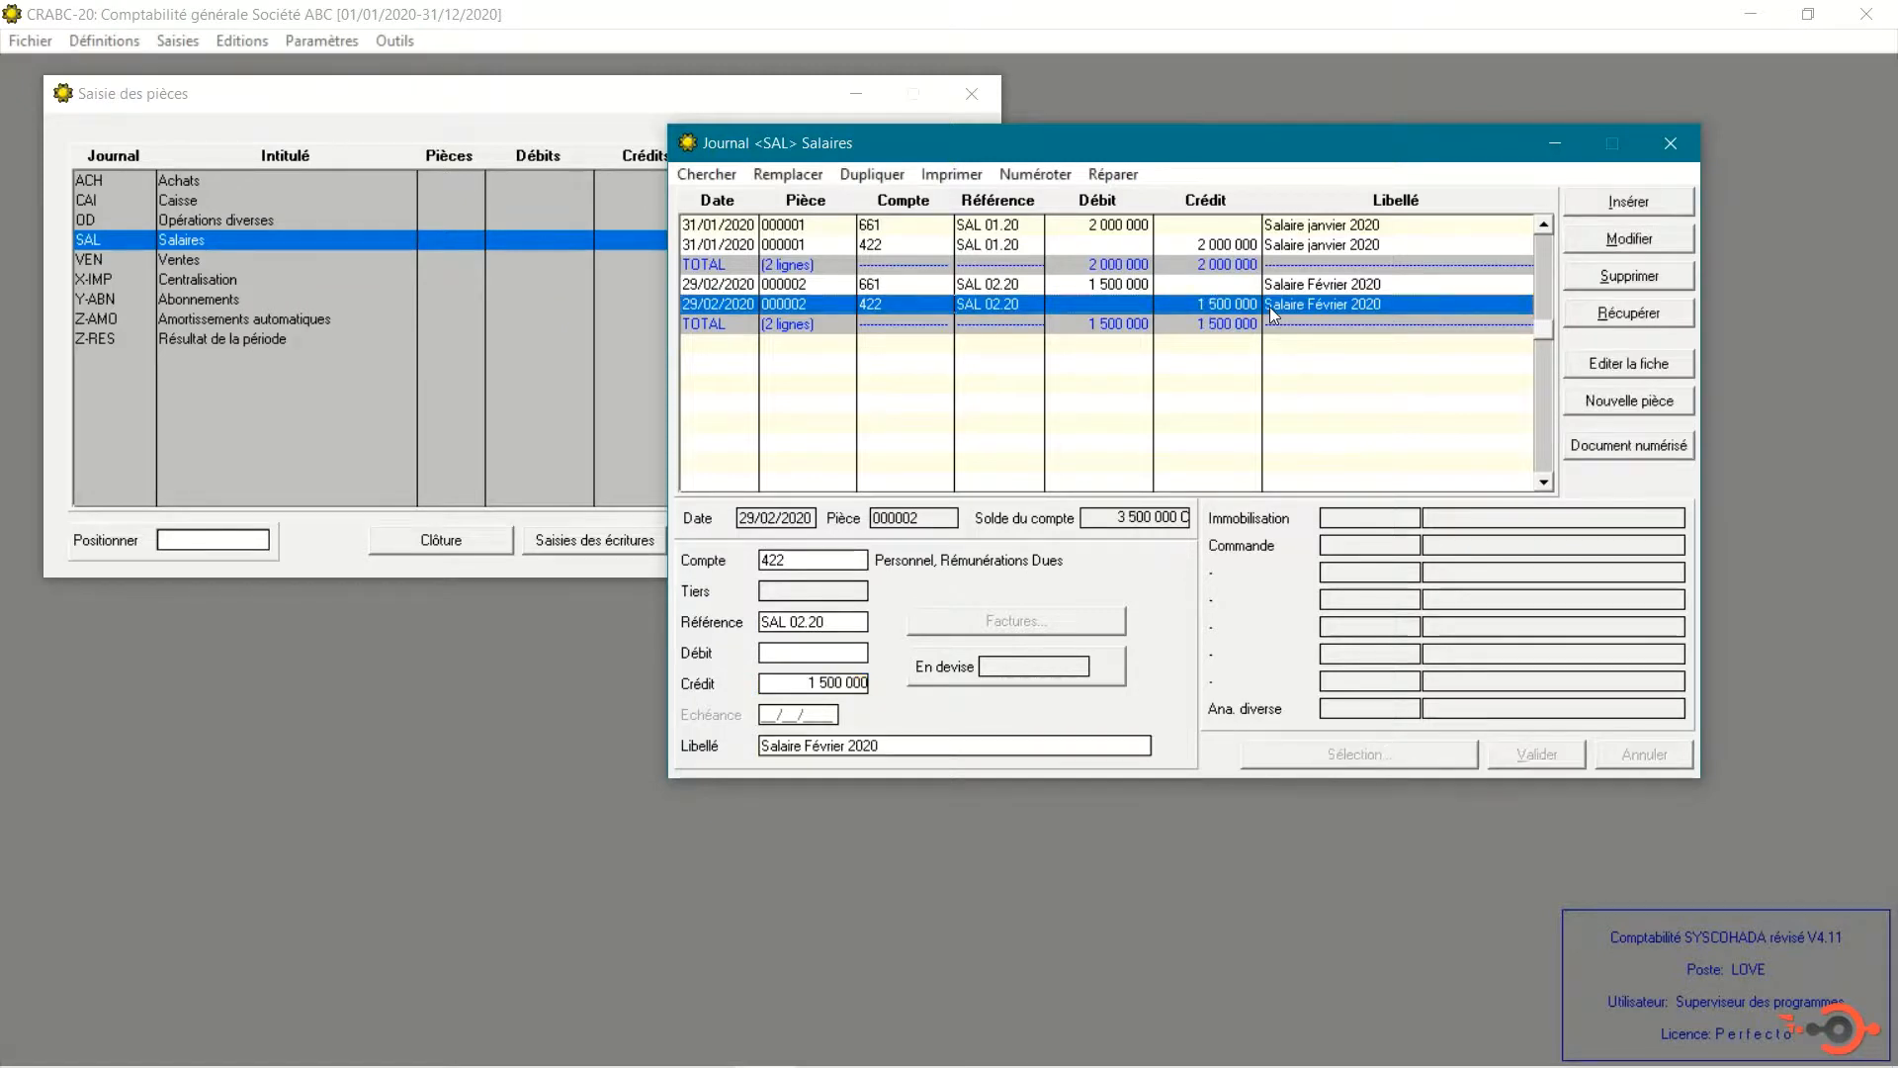
Duplicate the February entry to 31/03/2020 with reference SAL 03.20 and label "Salaire Mars 2020"
click(1246, 328)
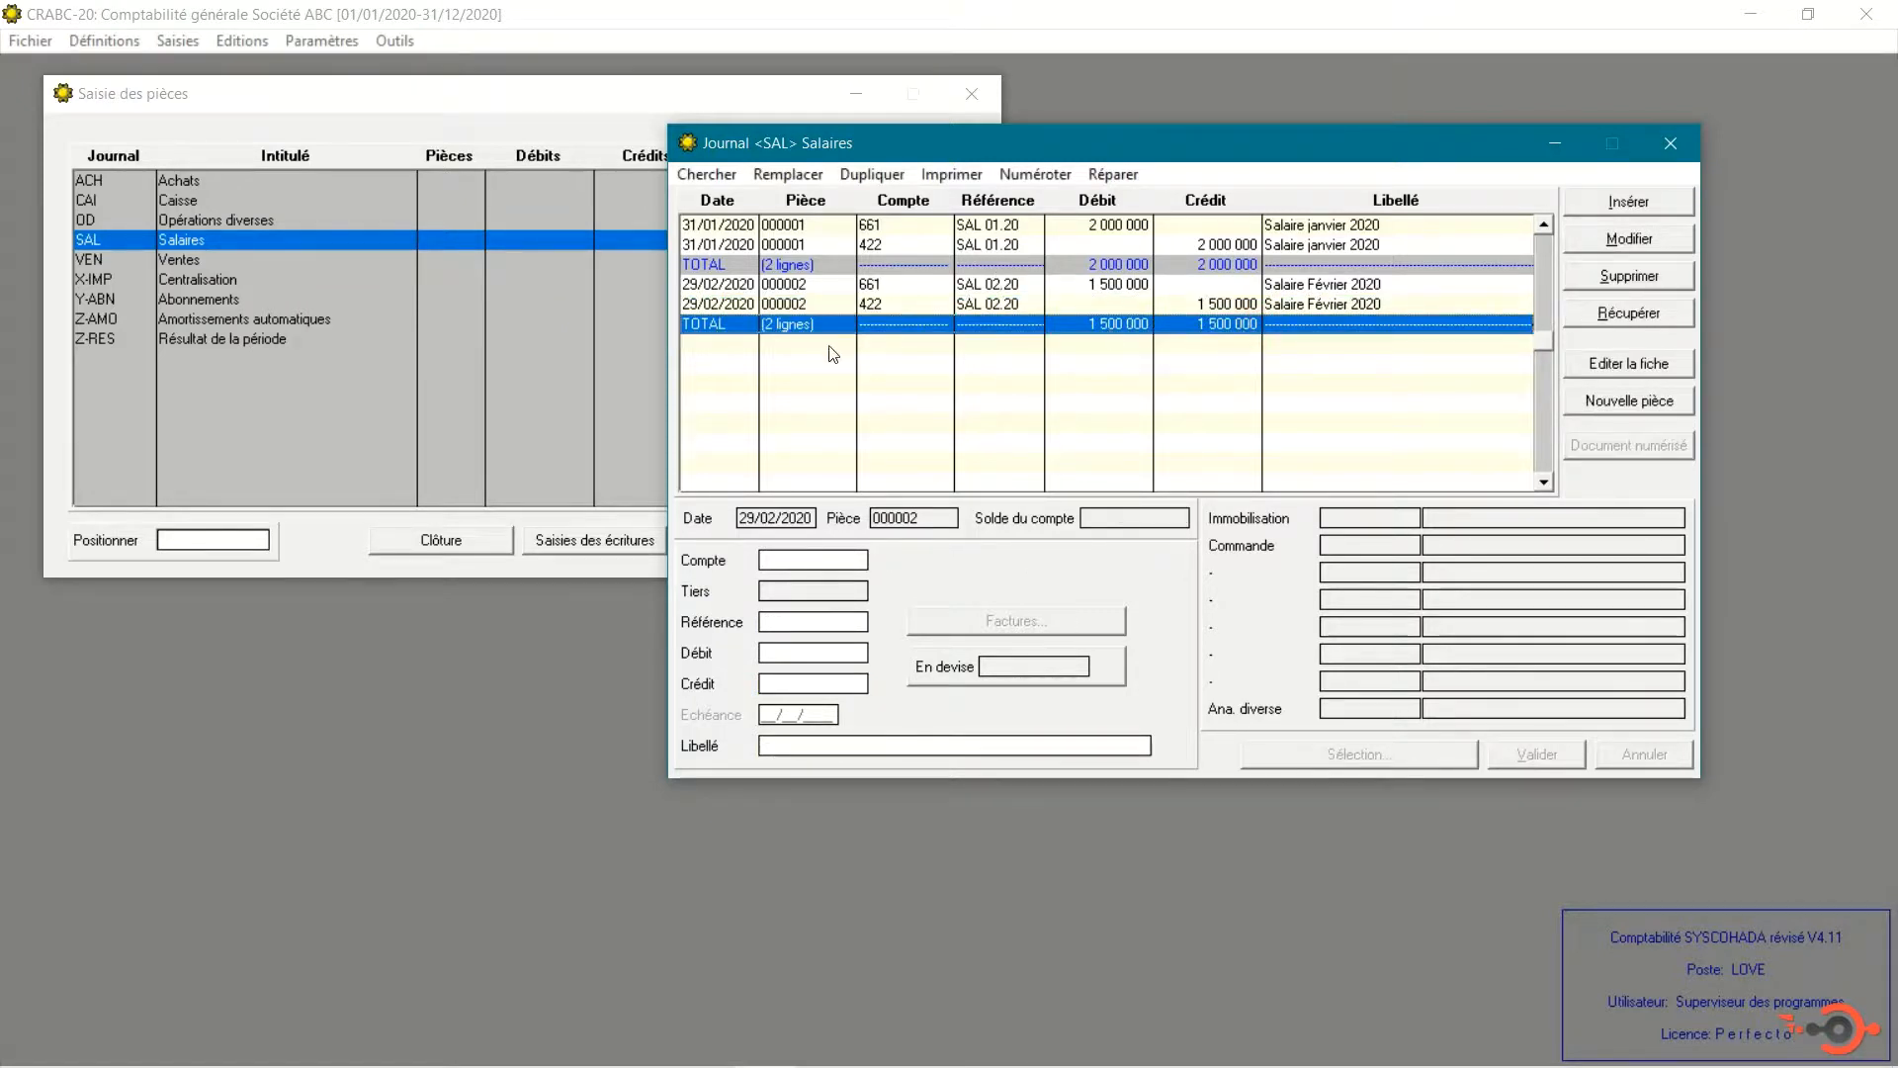
click(872, 175)
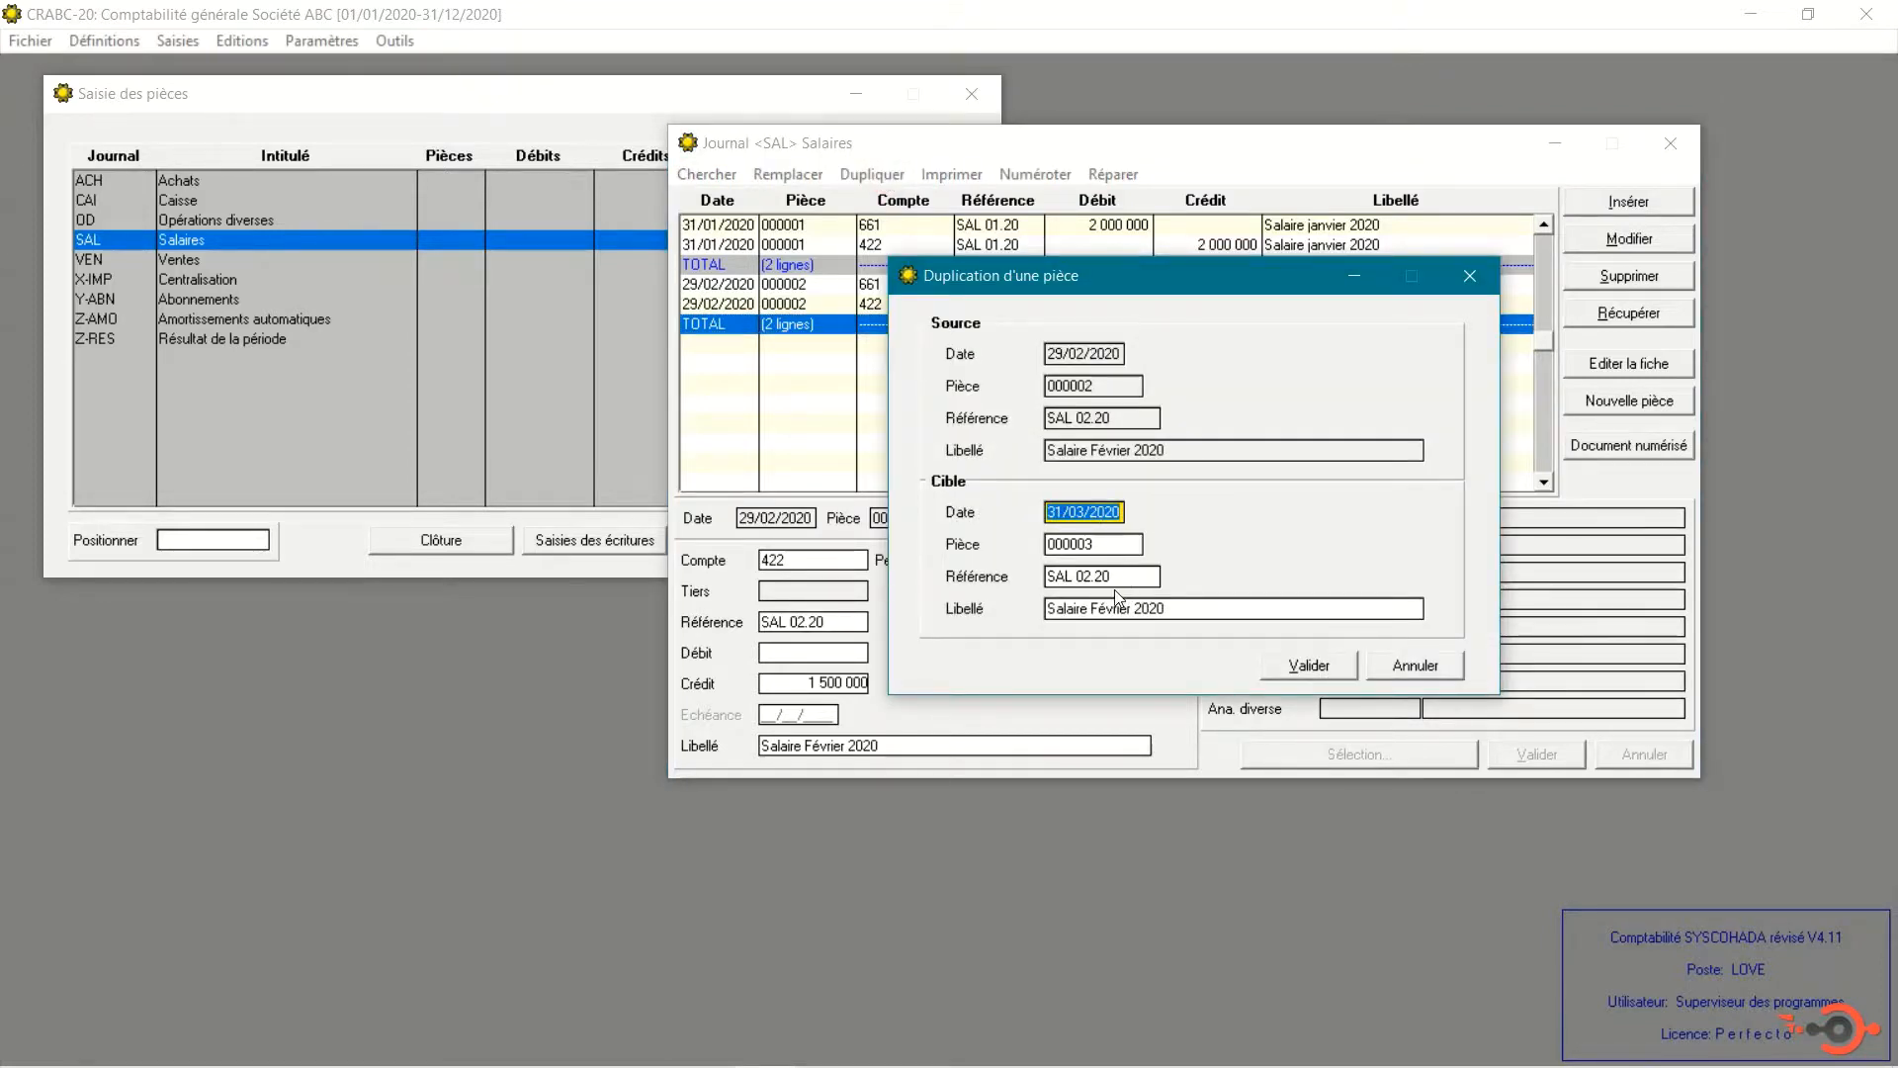
click(1091, 567)
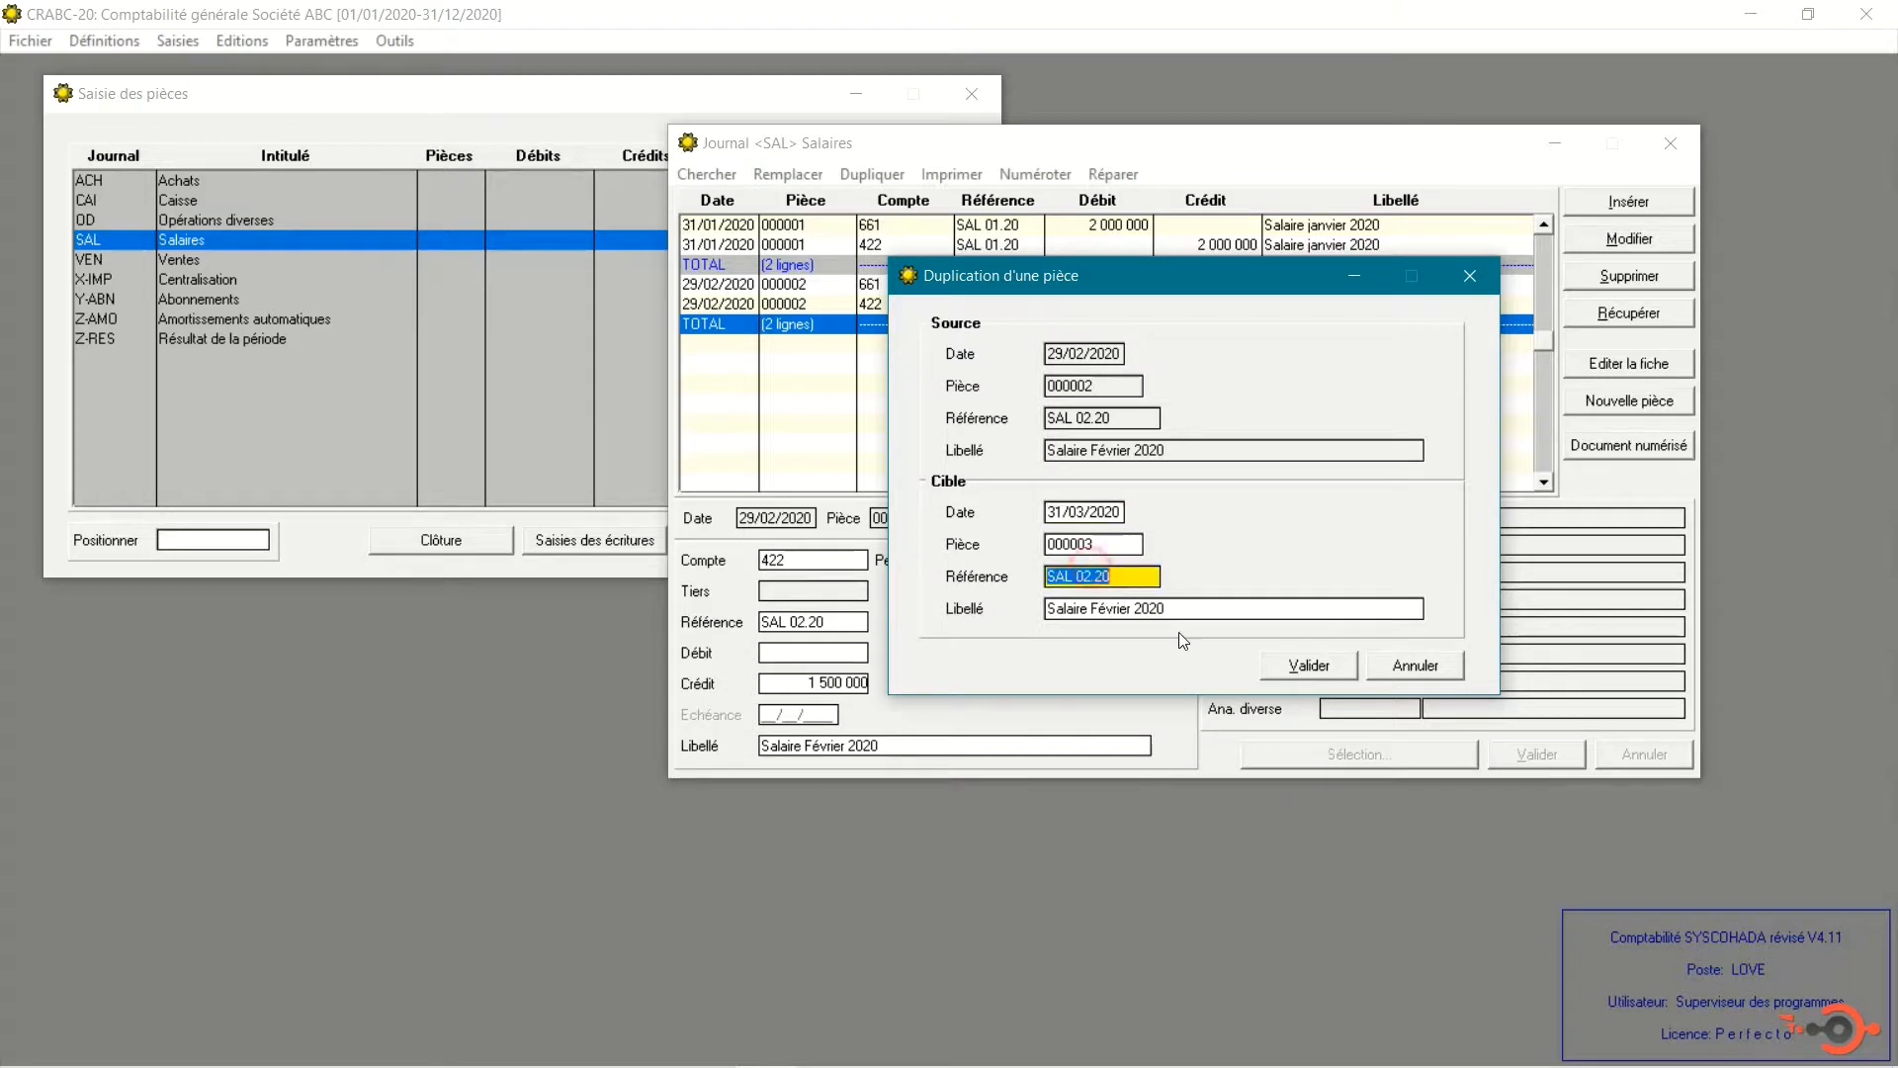
key(Left)
key(Left)
key(BackSpace)
text(3)
double_click(1106, 605)
text(Mars)
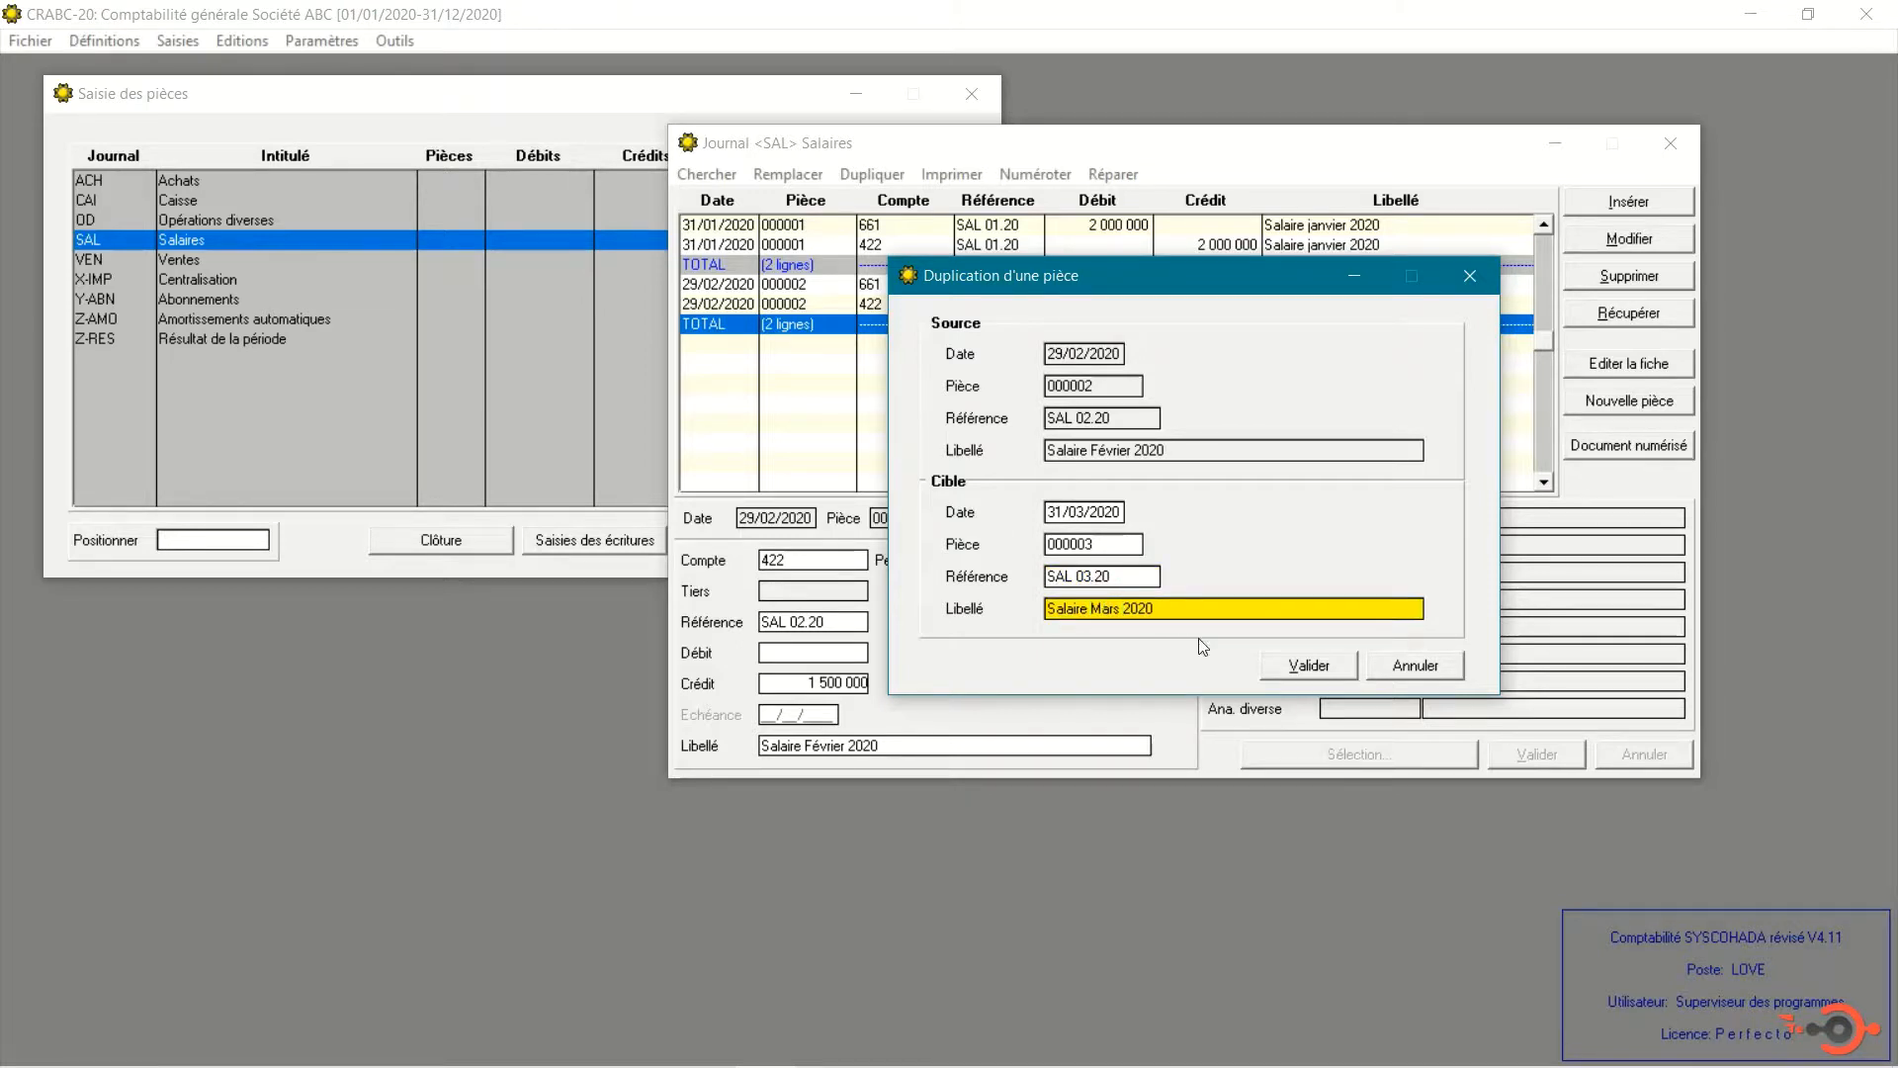
click(1307, 662)
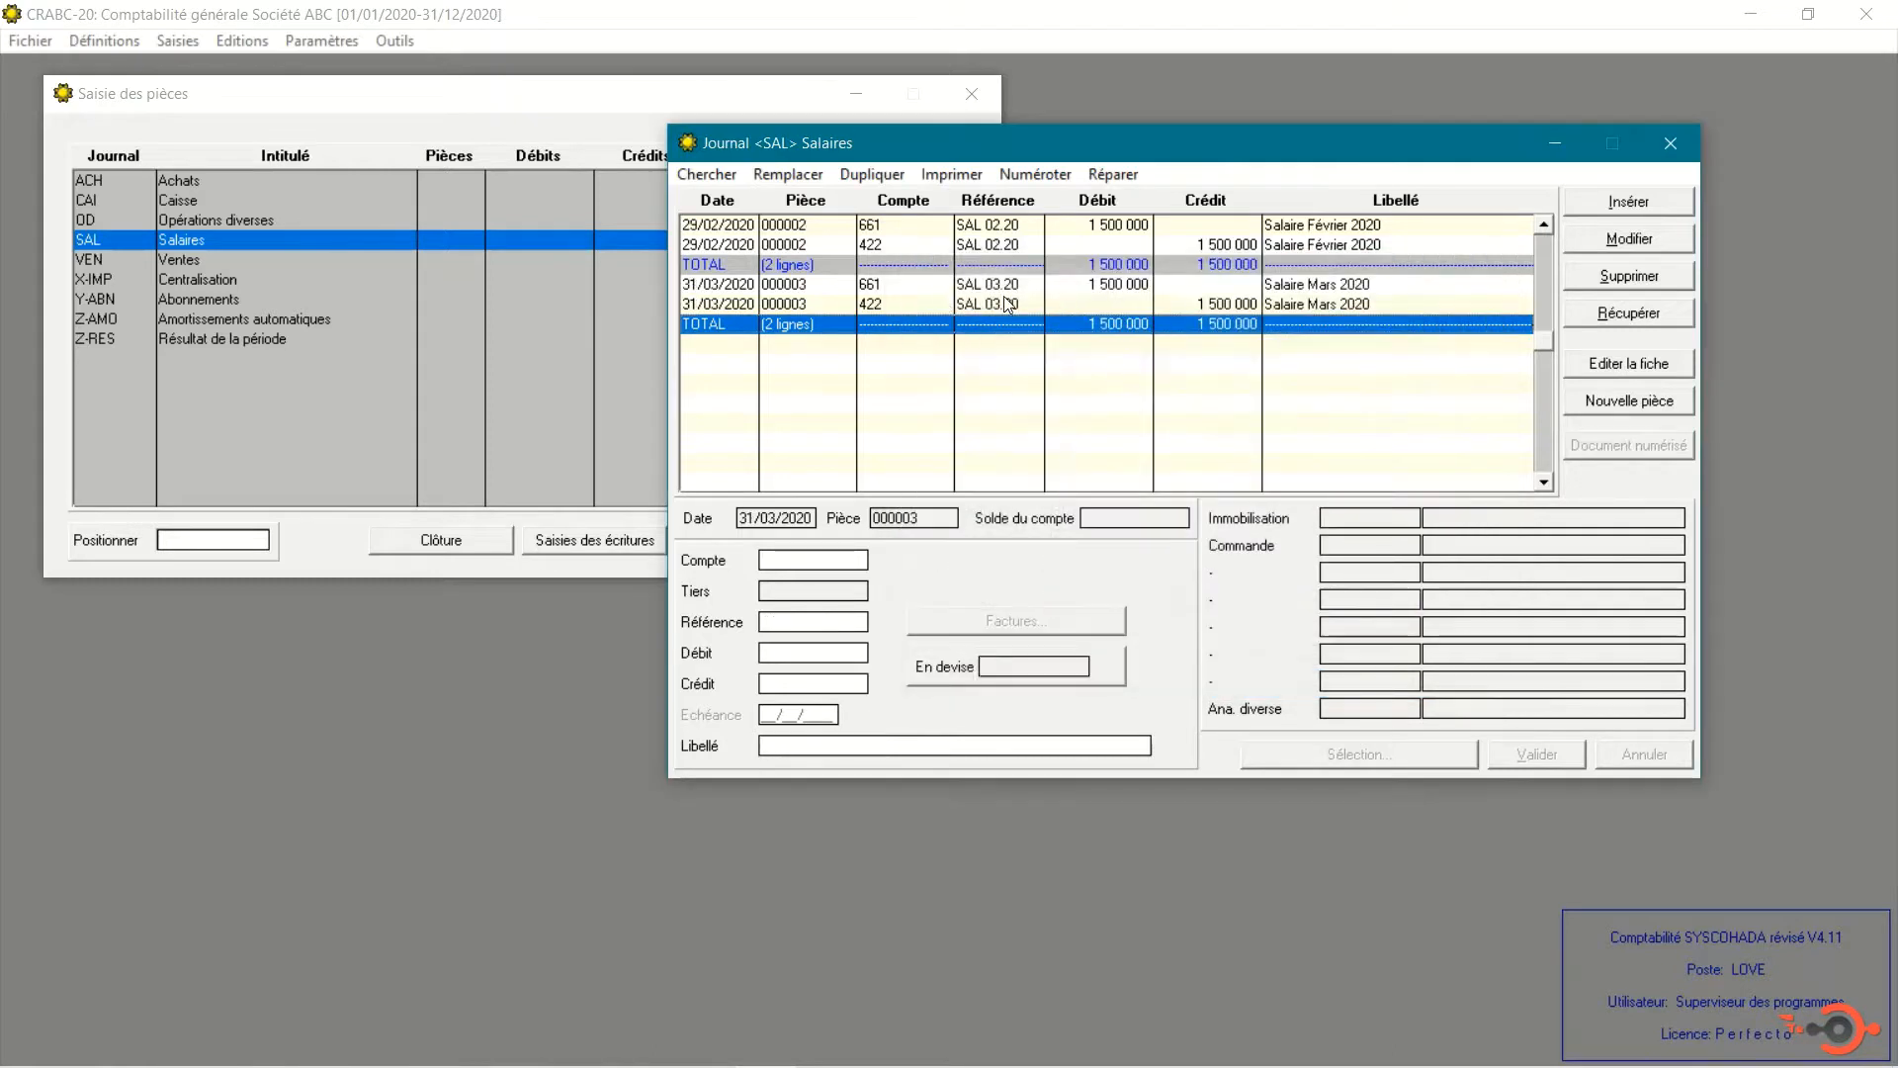
Duplicate the March entry to 30/04/2020 with reference SAL 04.20 and label "Salaire Avril 2020"
click(897, 297)
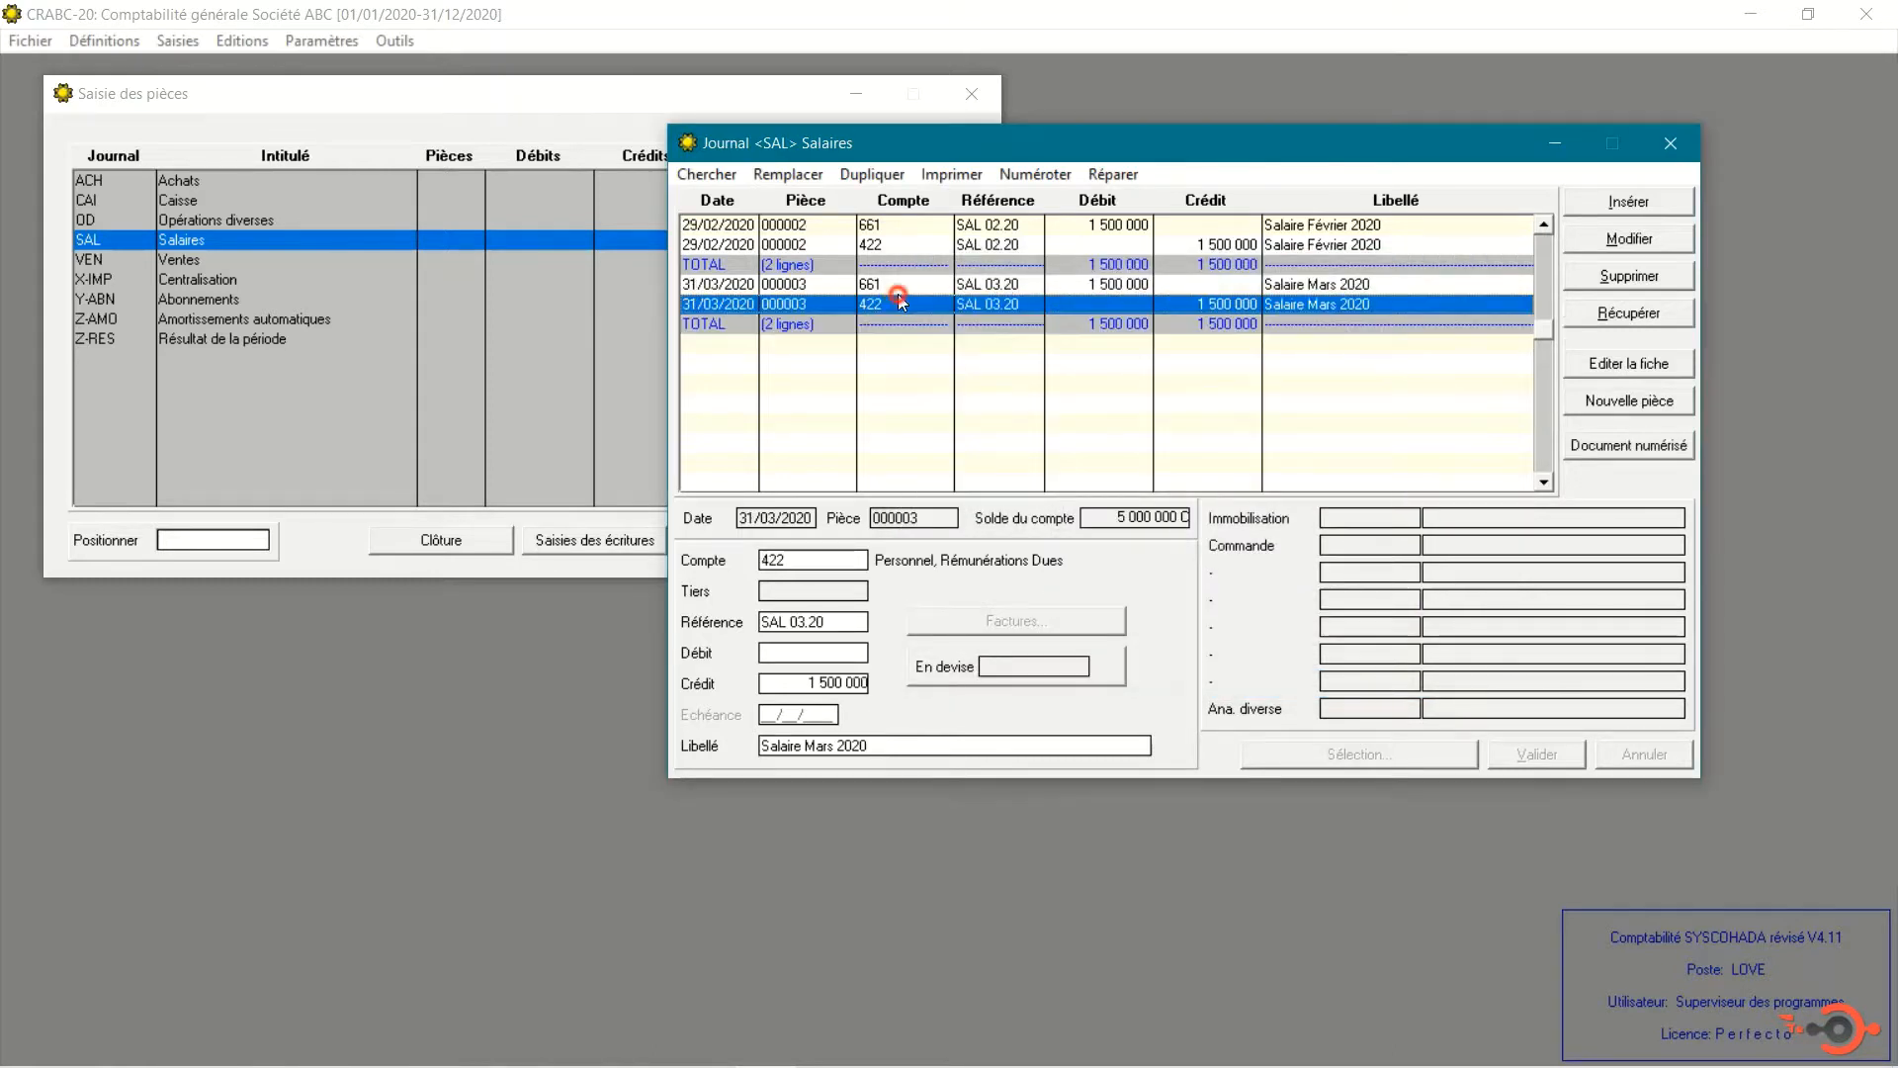
click(1301, 328)
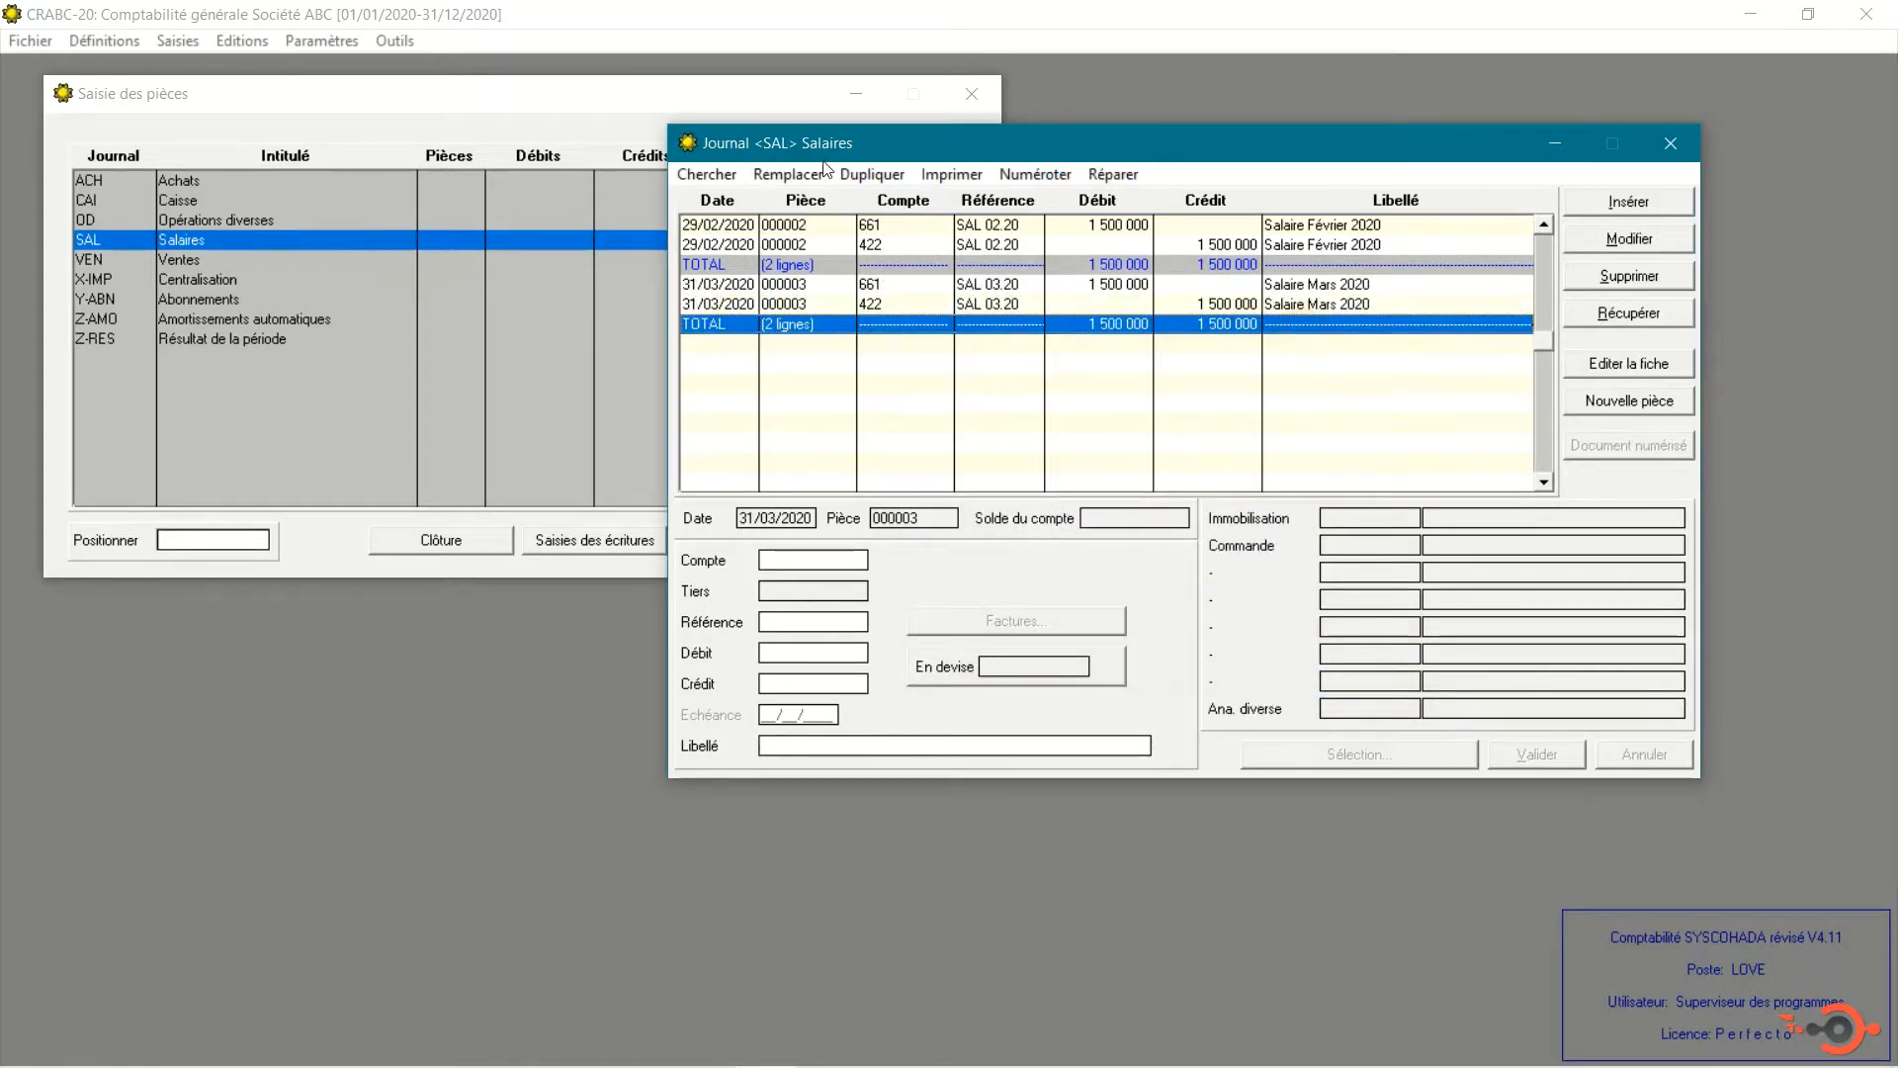
click(870, 174)
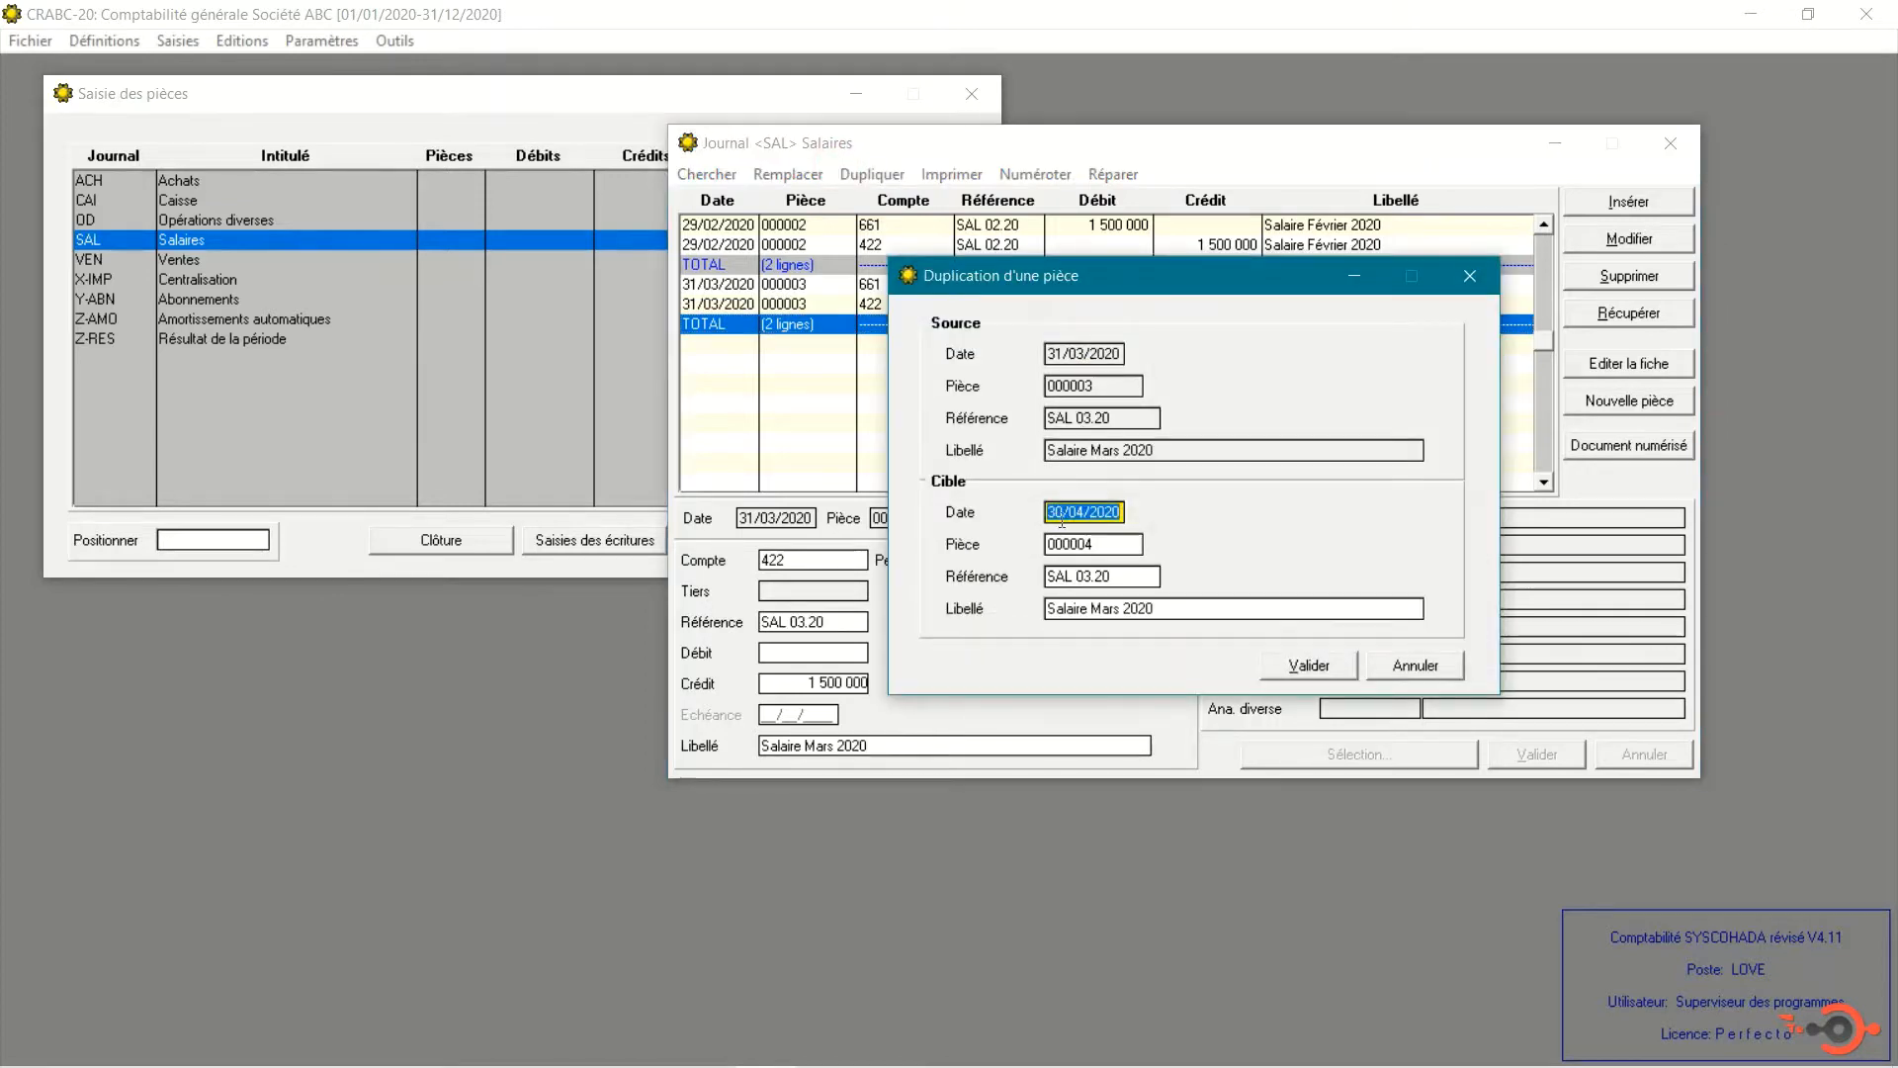
click(1091, 577)
key(BackSpace)
text(4)
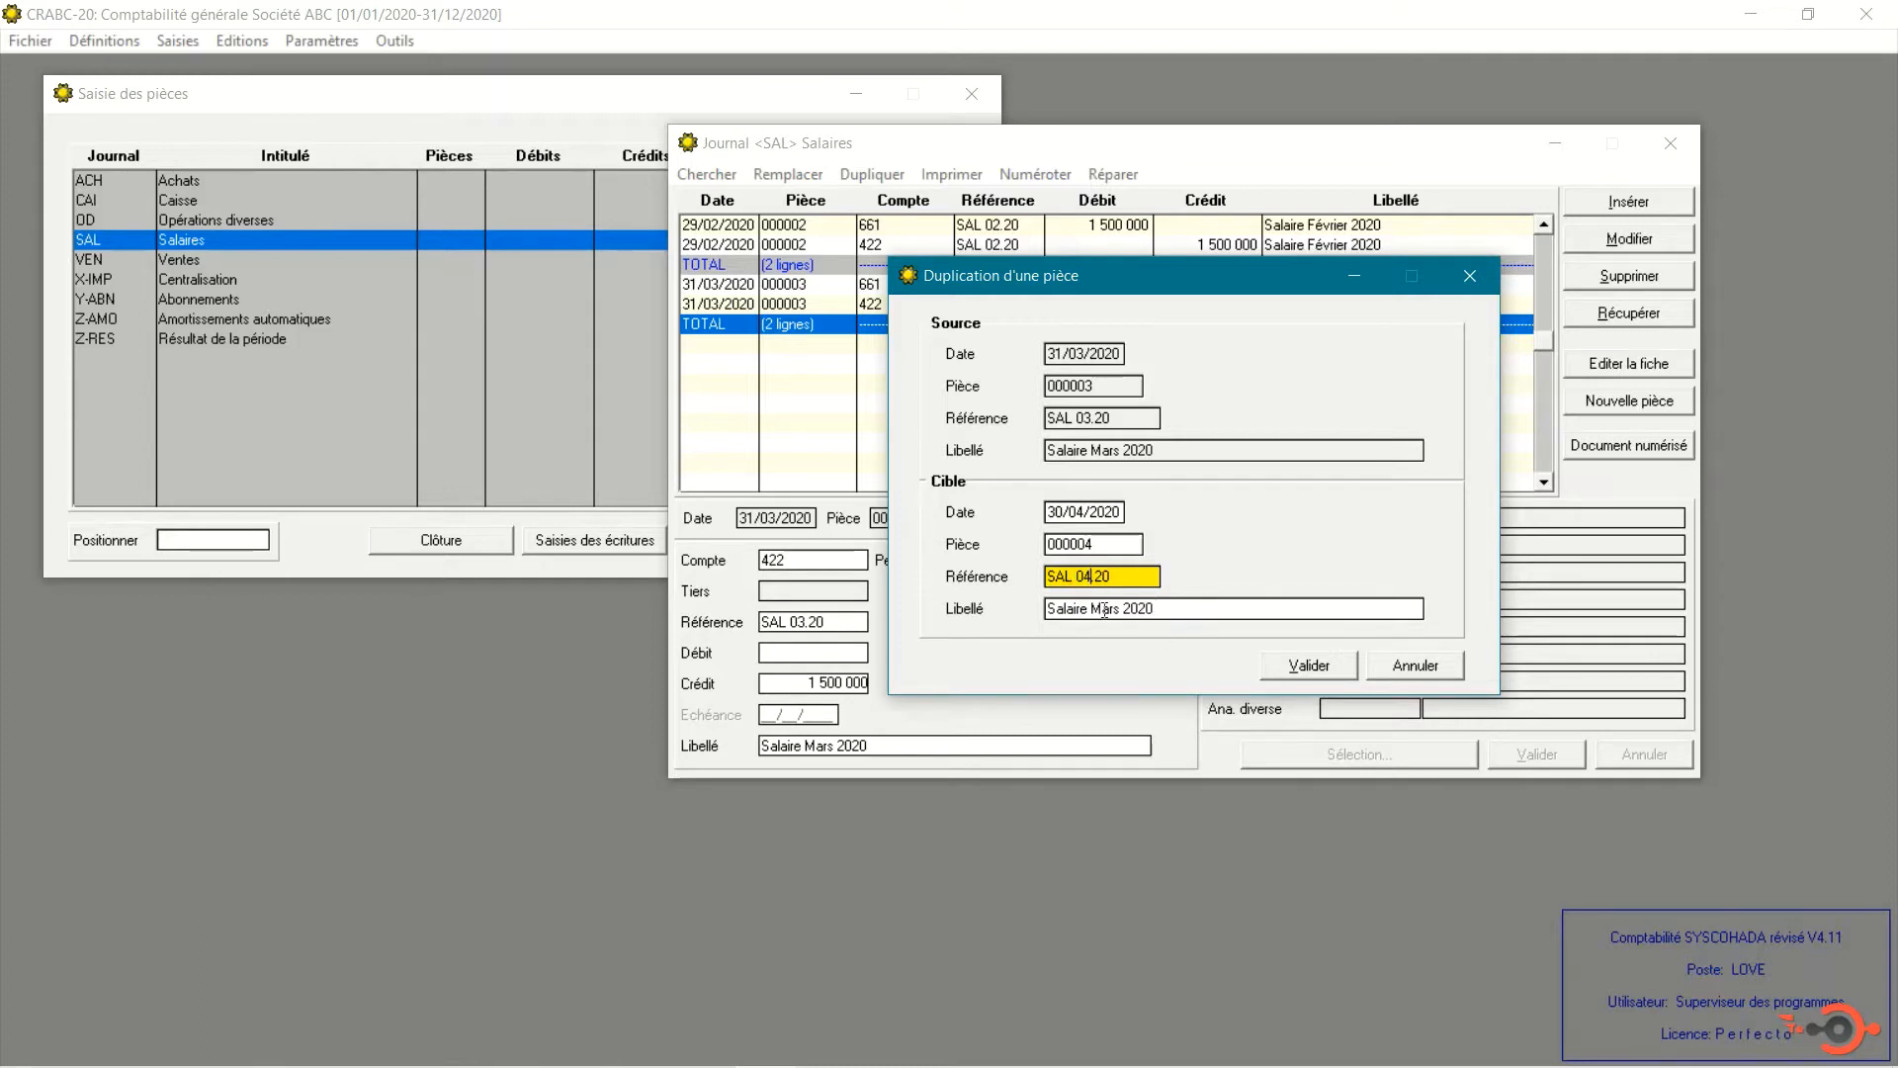
click(1147, 607)
double_click(1105, 608)
text(Avril)
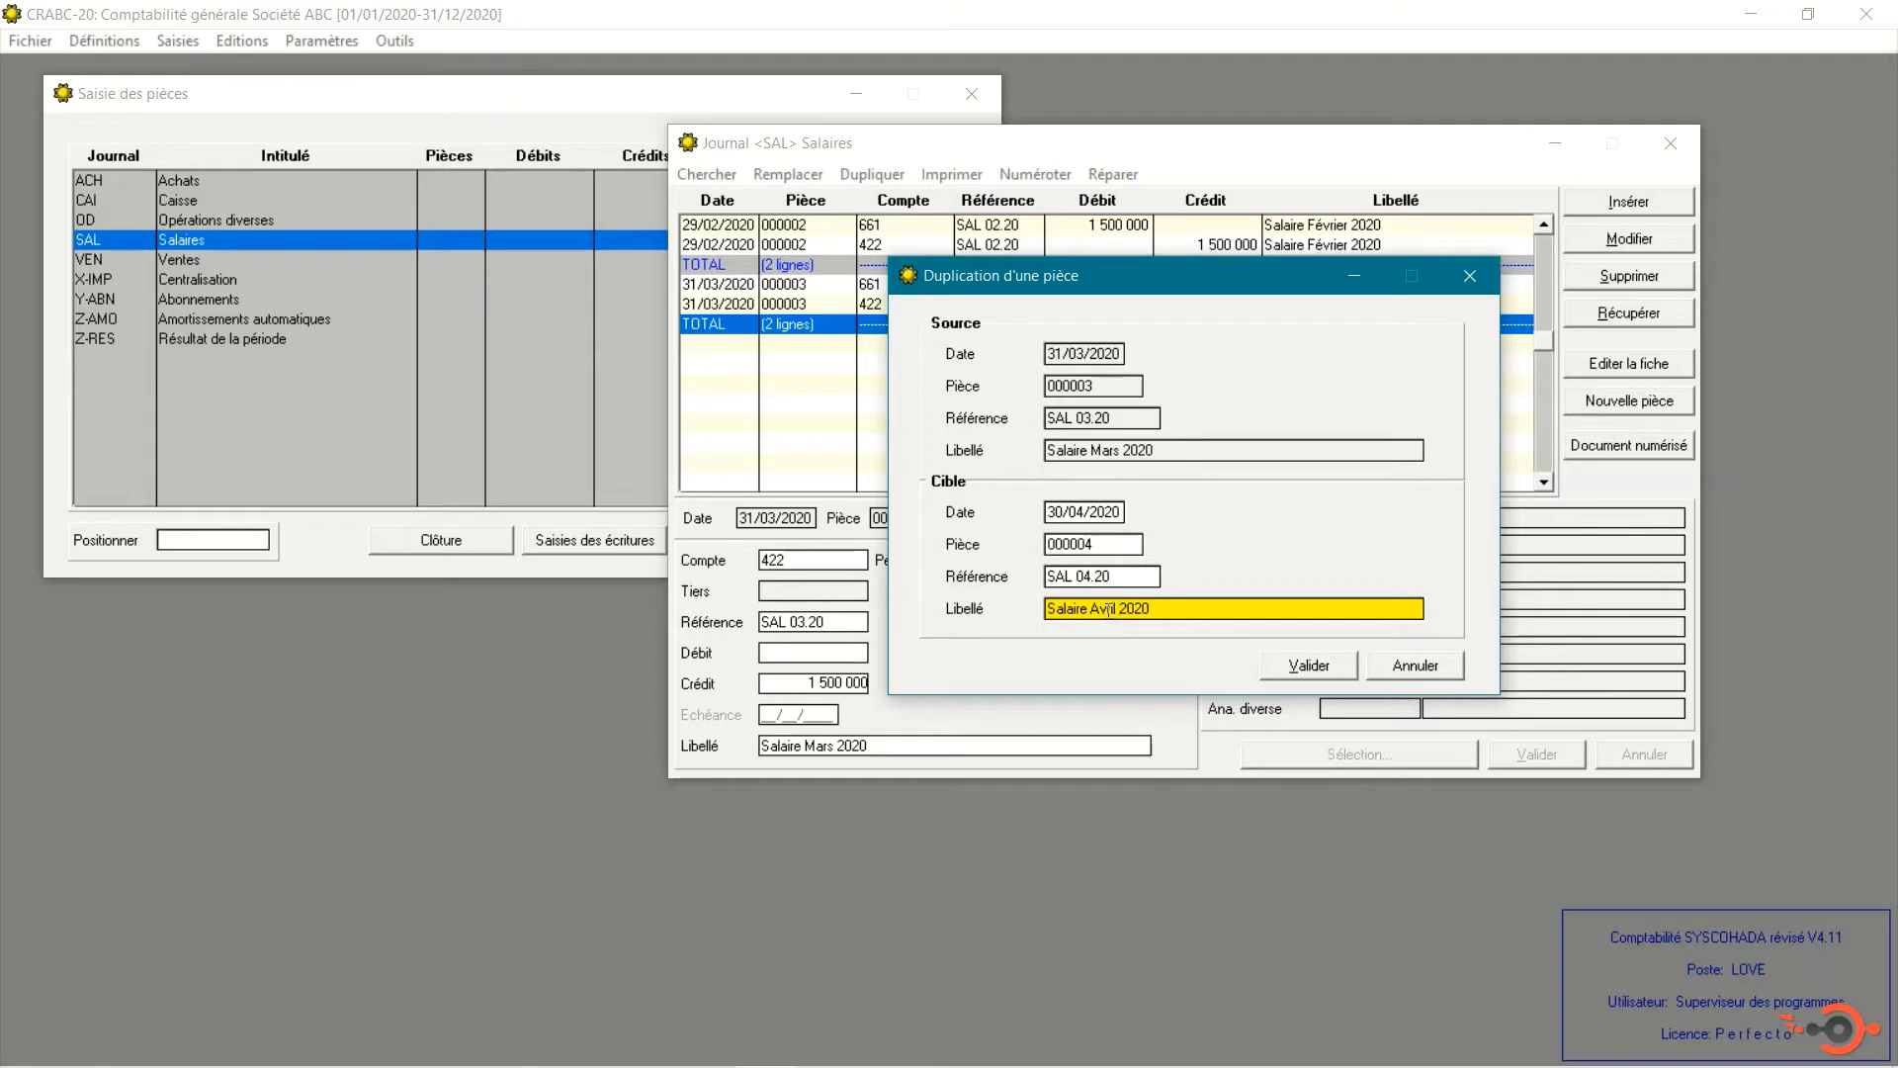
click(1309, 665)
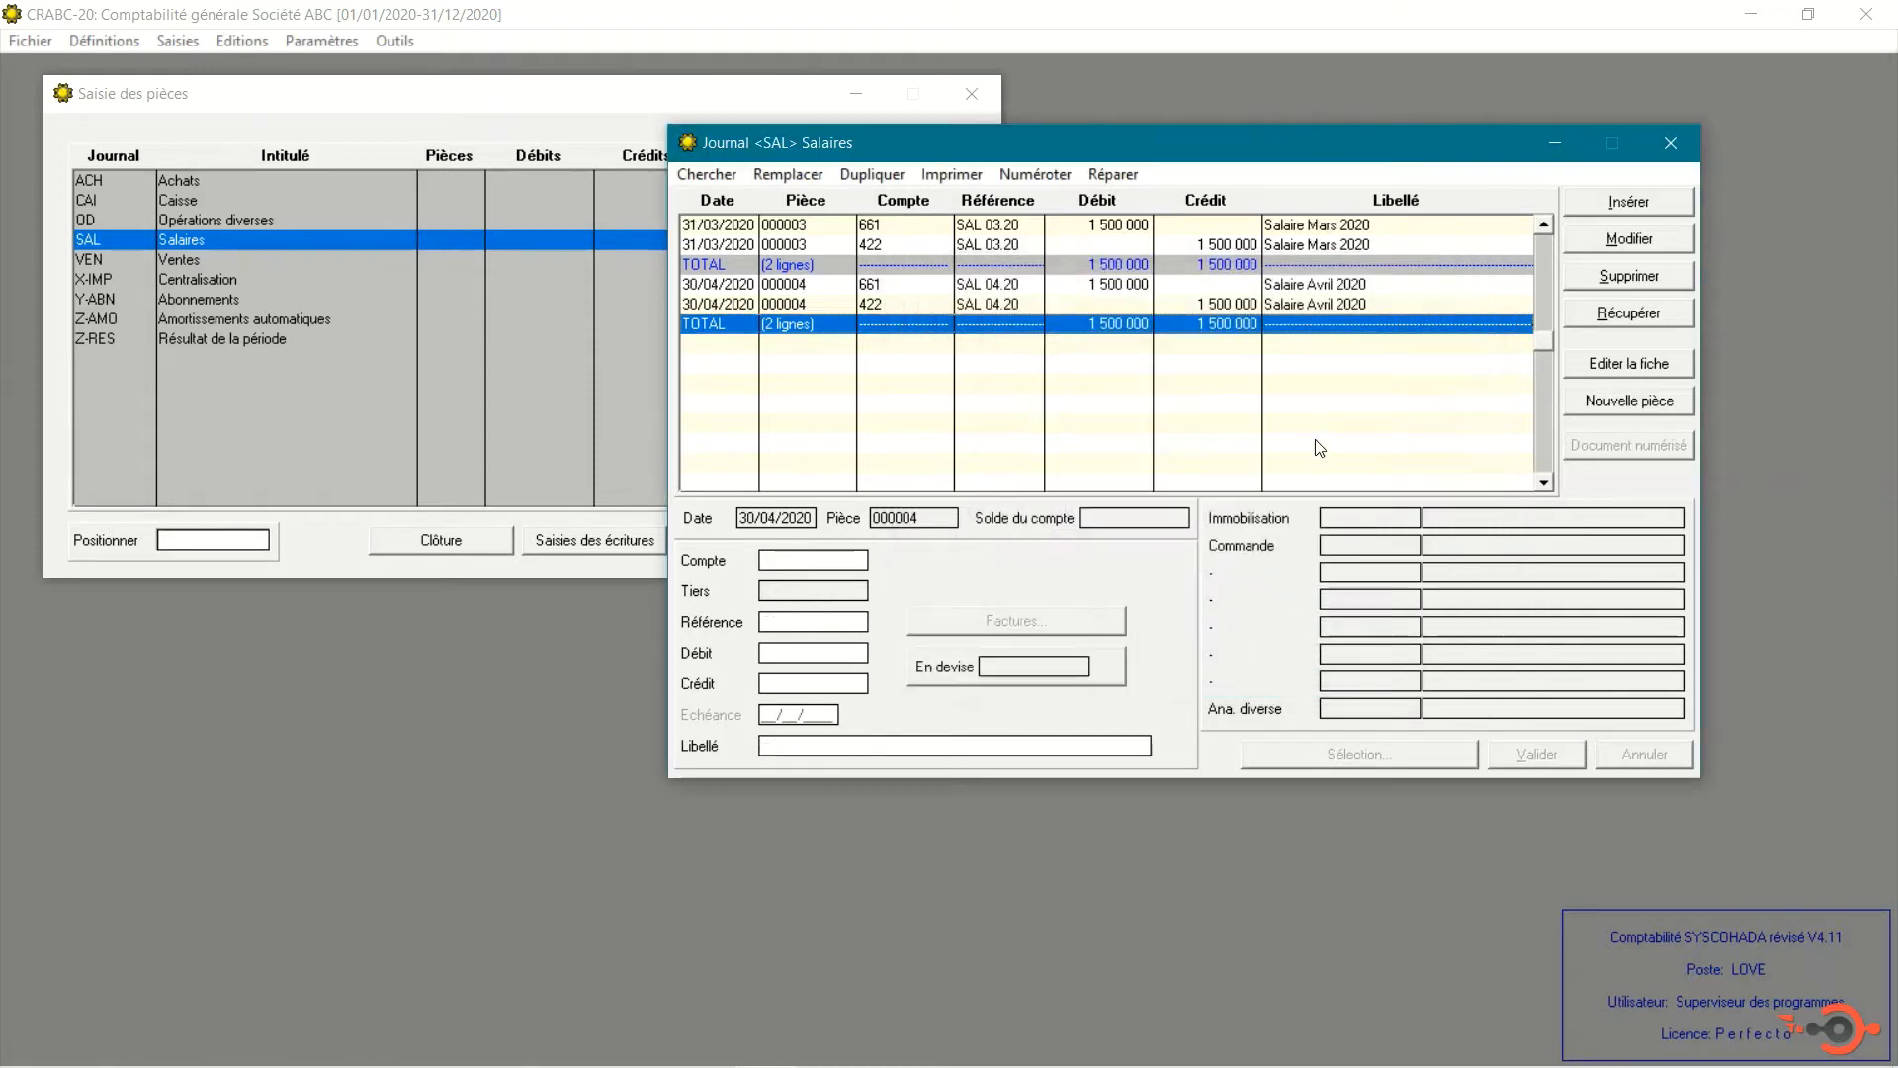
Review the Salaires journal from its first January line and move its window further over the Saisie des pièces window
click(1337, 355)
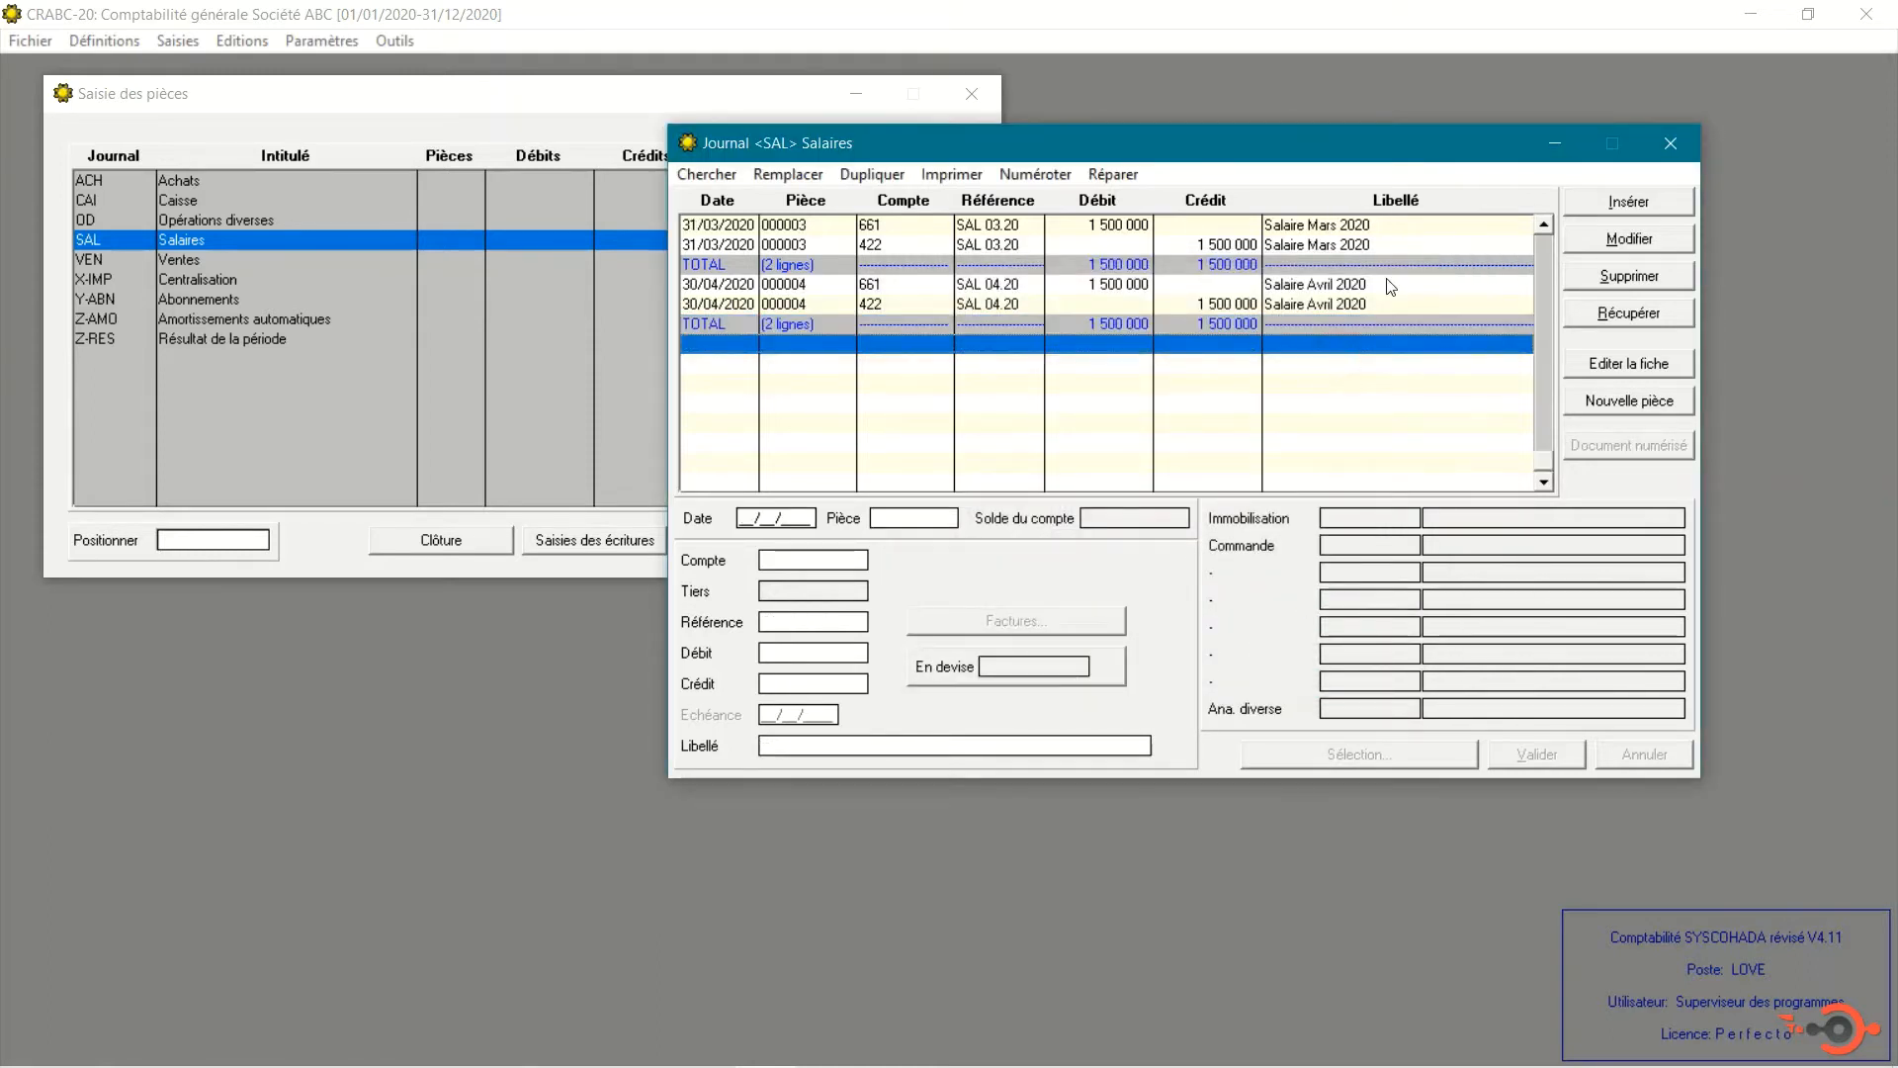
click(1543, 253)
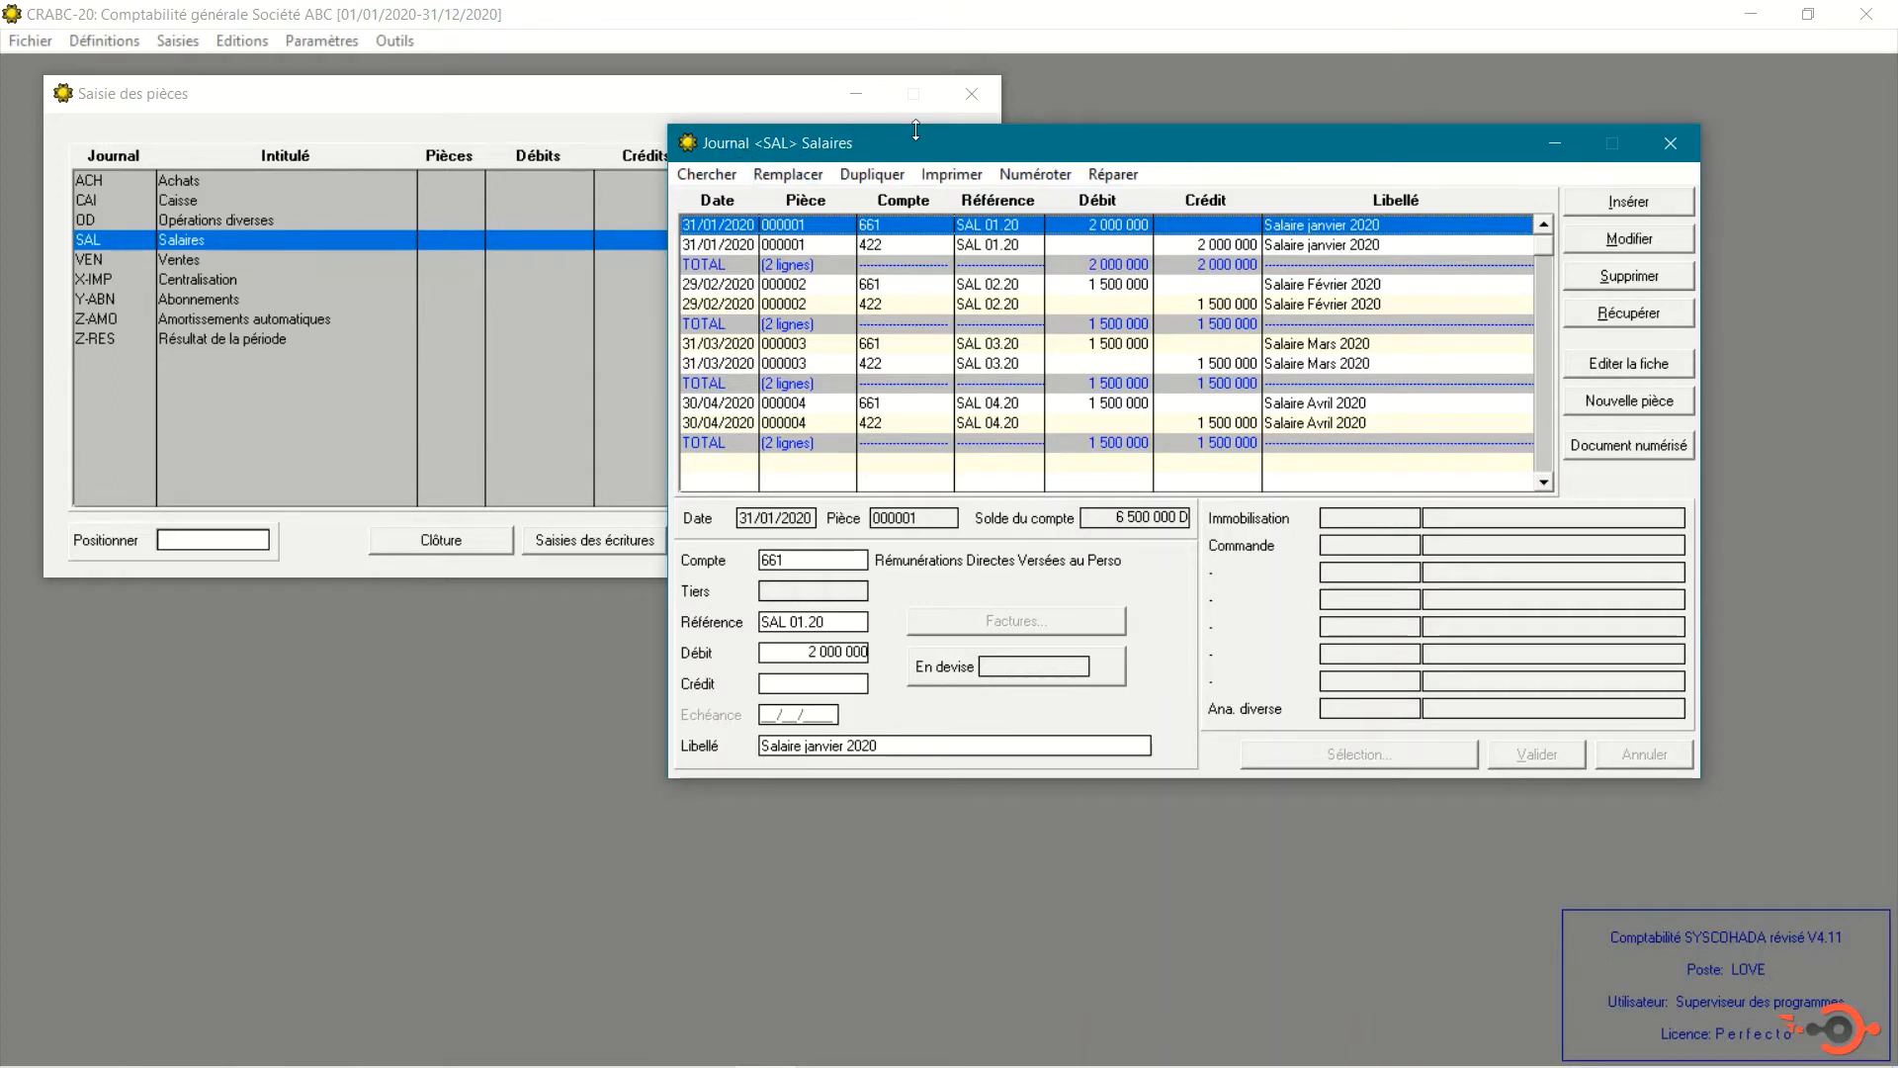
click(1194, 146)
drag(1193, 146, 982, 103)
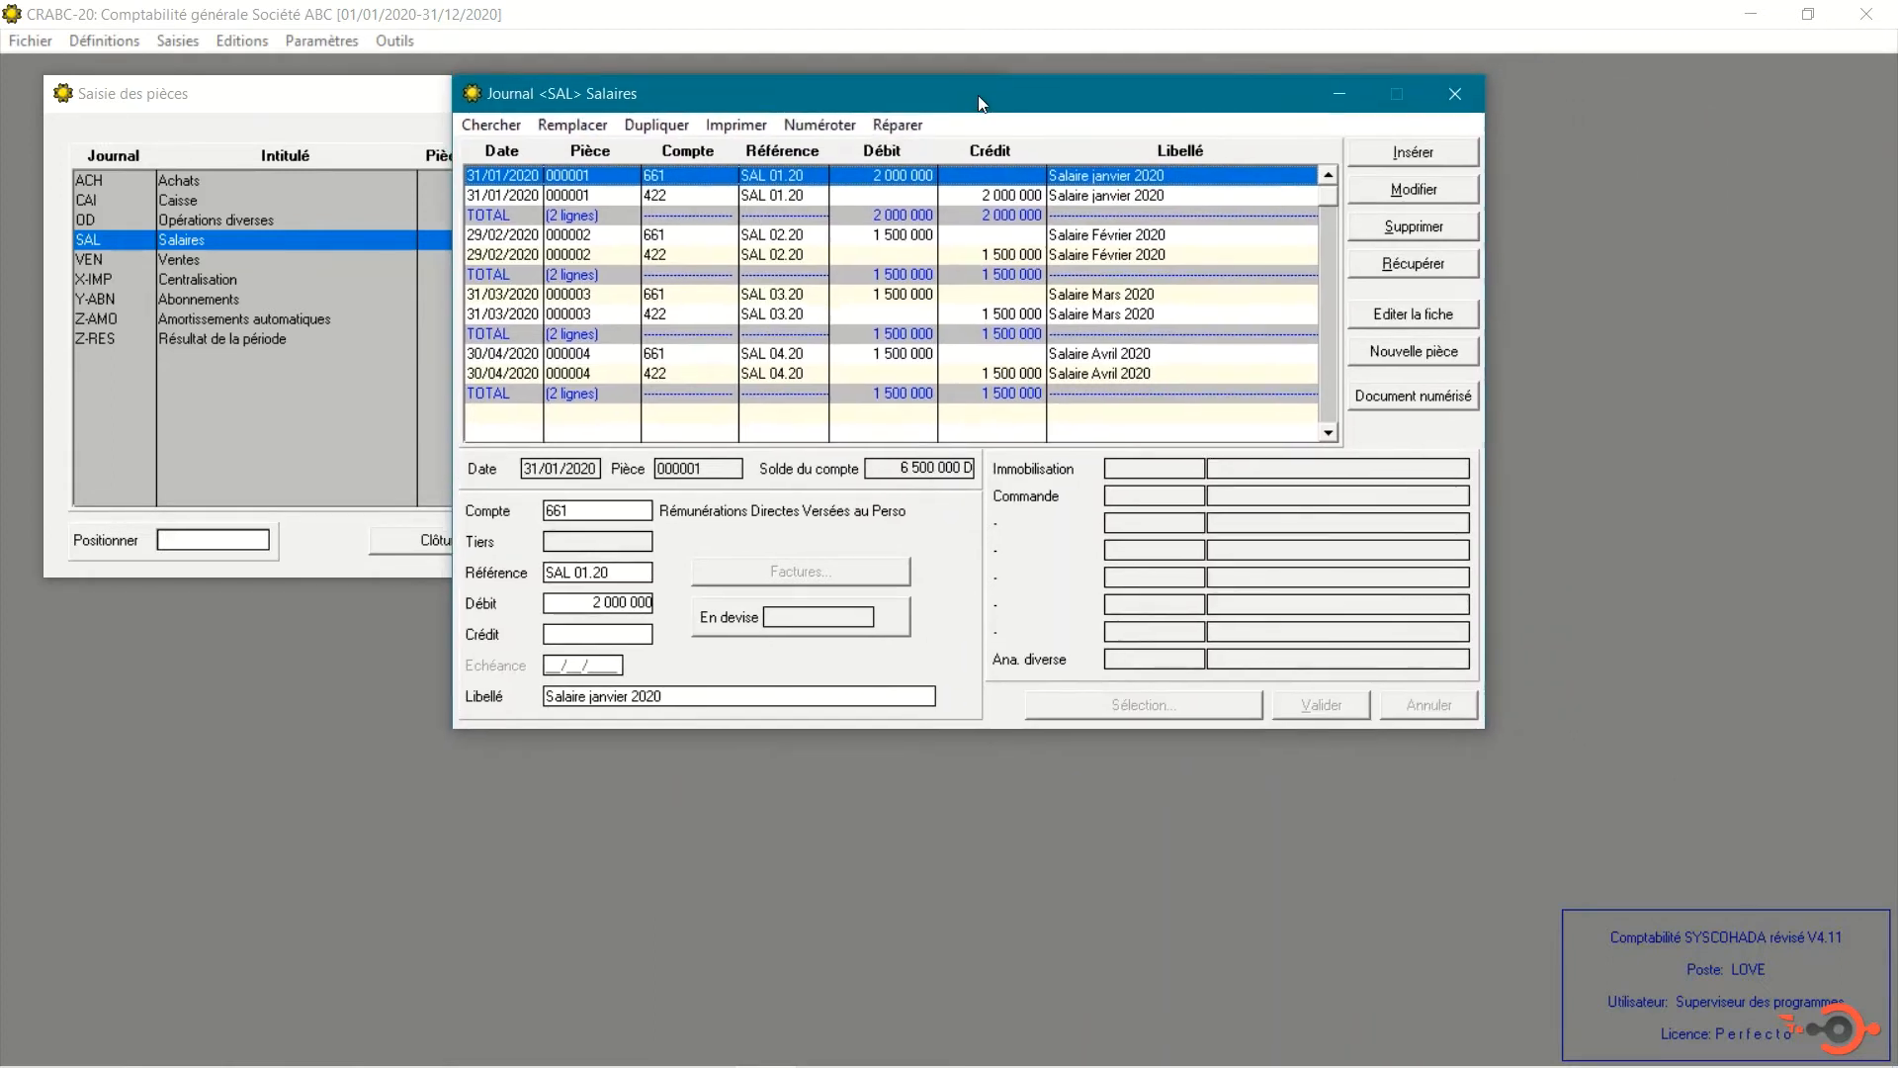